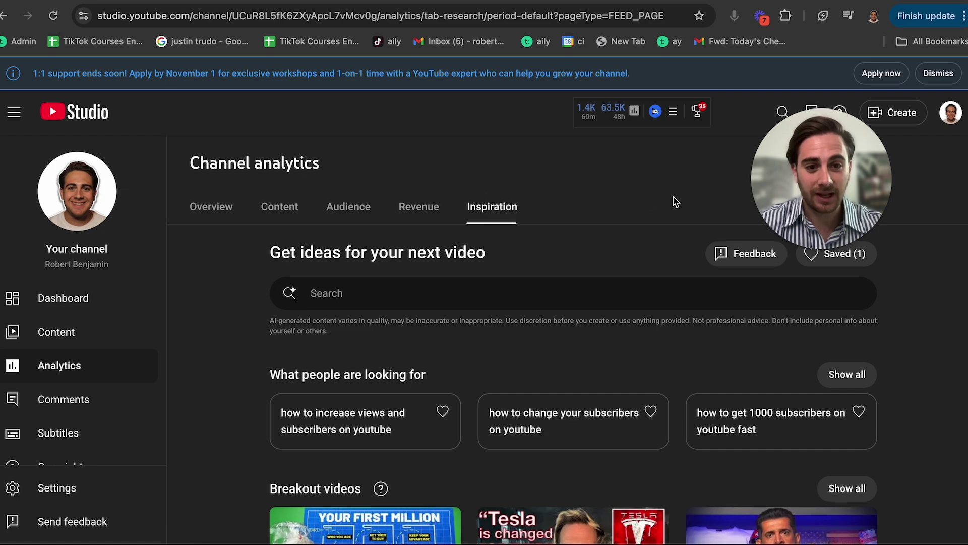
drag(831, 143, 874, 132)
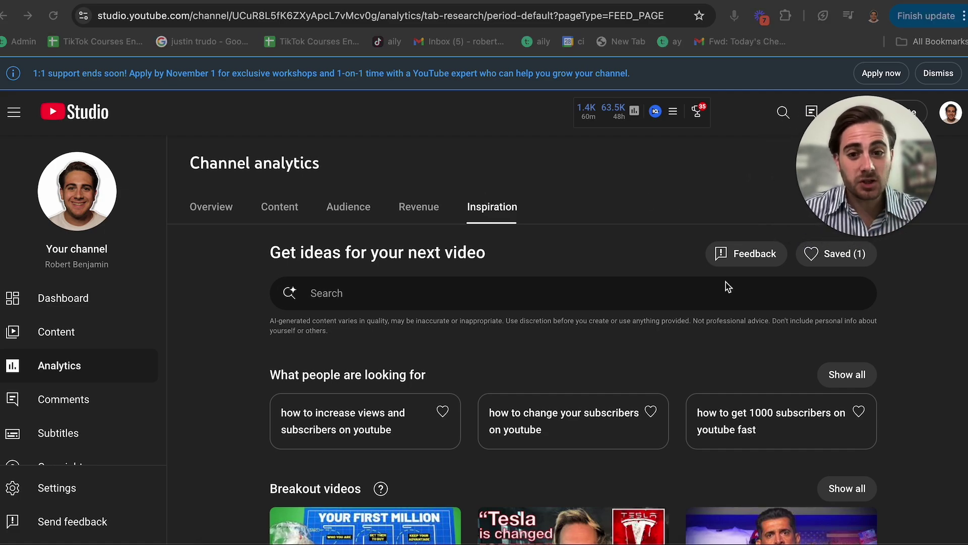
scroll(703, 314, down, 3)
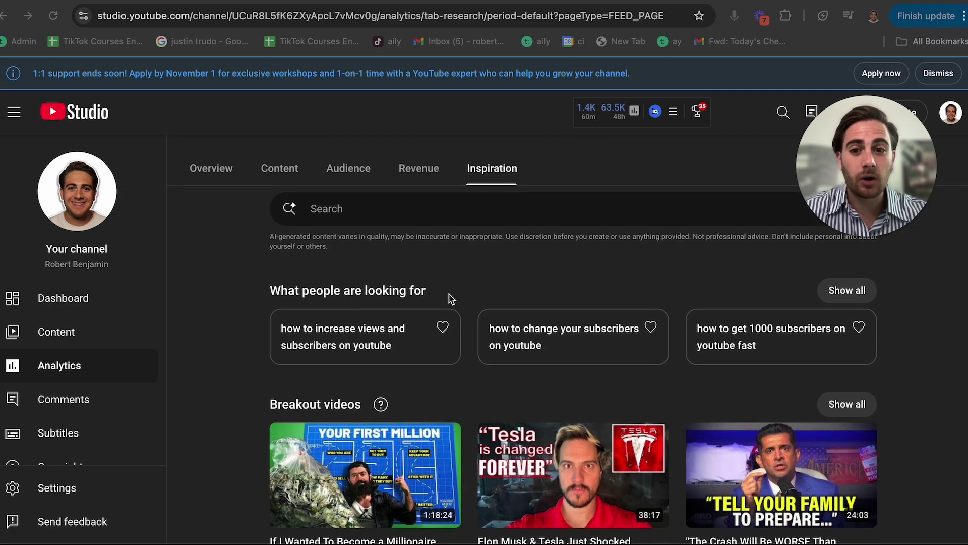
scroll(413, 343, down, 5)
scroll(323, 383, down, 3)
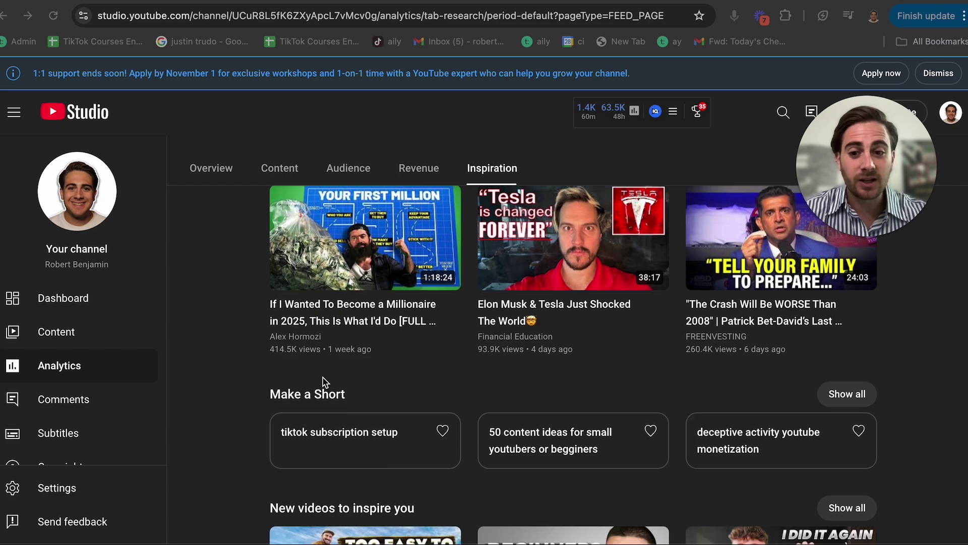
scroll(367, 370, down, 2)
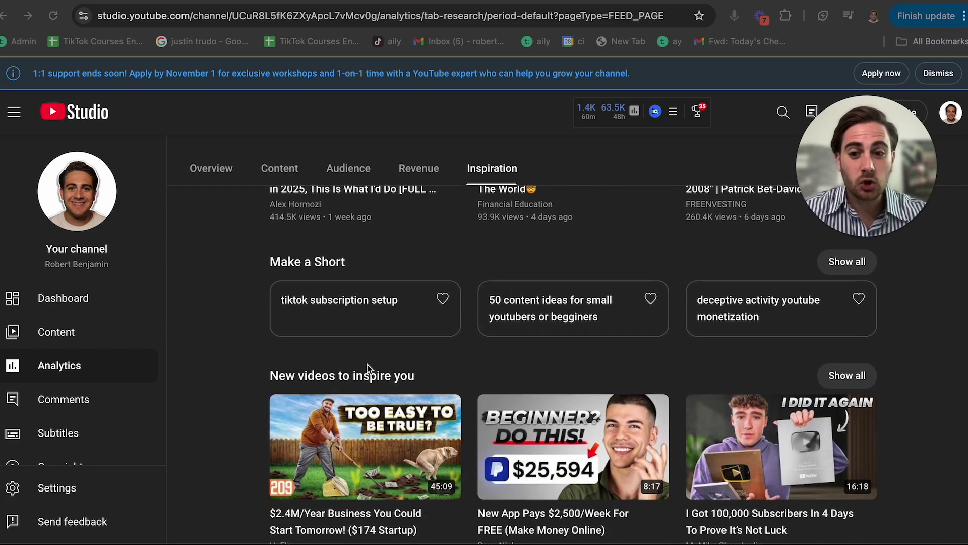
scroll(369, 371, up, 8)
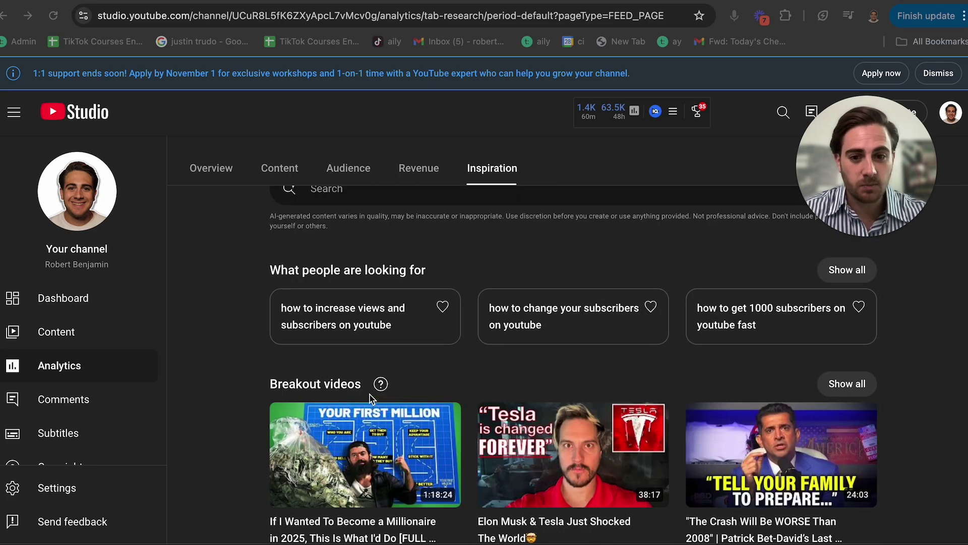
scroll(371, 399, up, 1)
scroll(373, 399, up, 1)
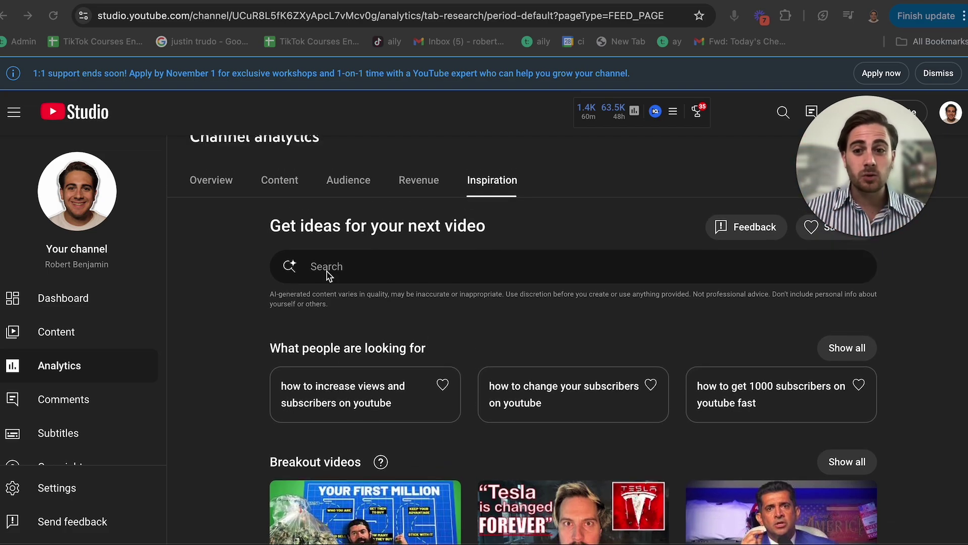
click(338, 271)
- Search Inspiration for 'instagram algorithm' and open its full What people are watching list
text(instagra)
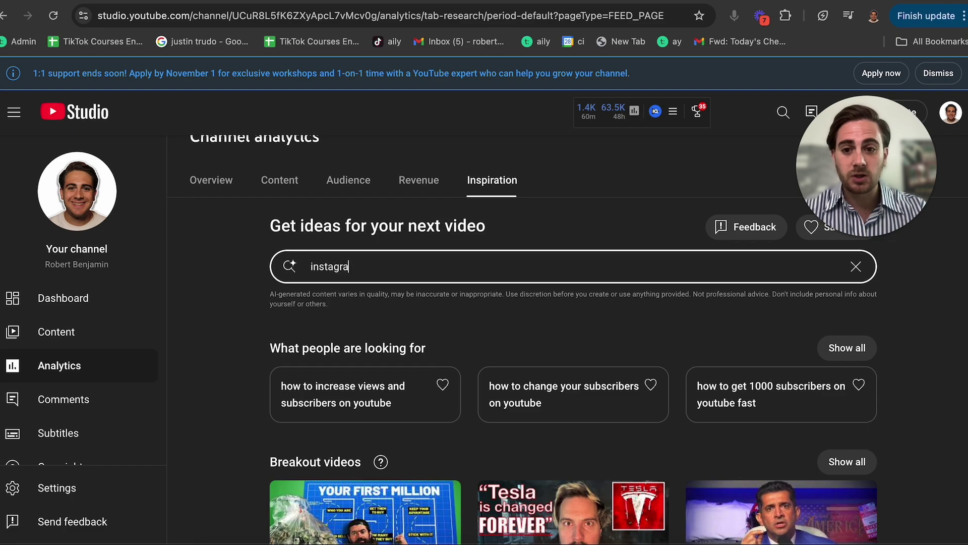
text(m algorithm)
key(Return)
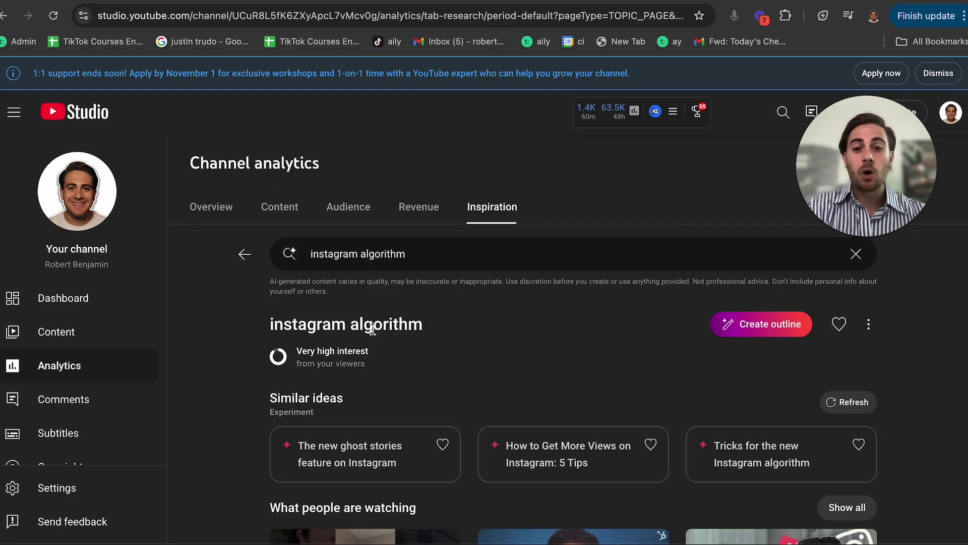
mouse_move(282, 377)
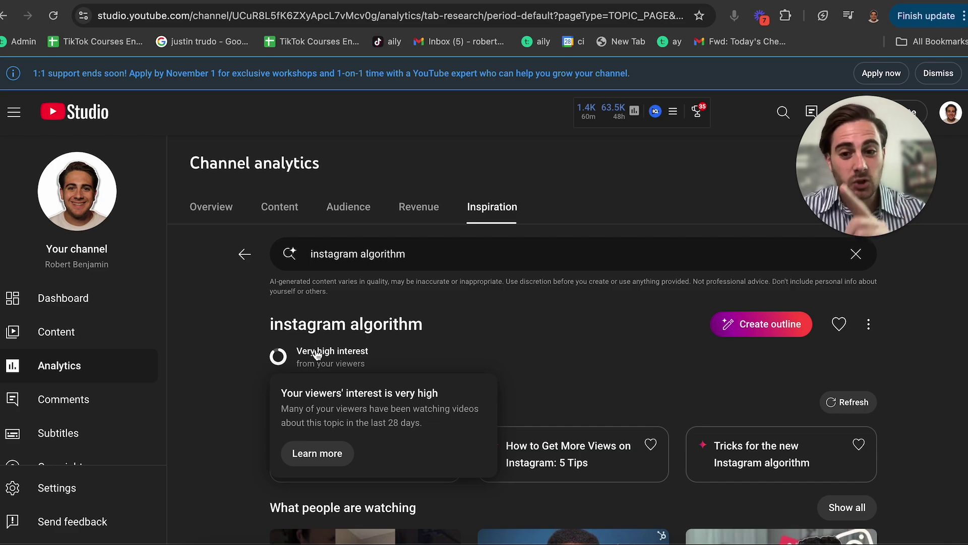
scroll(413, 409, down, 2)
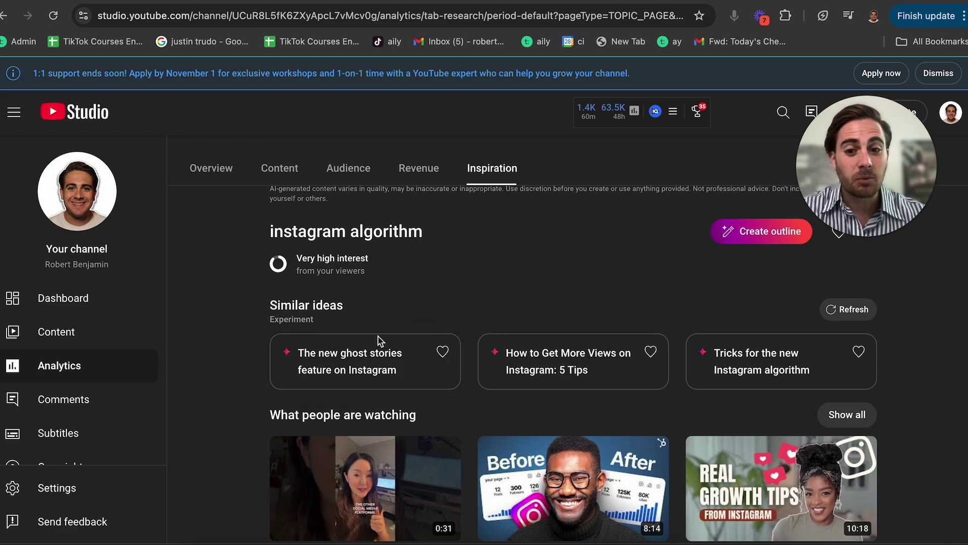
scroll(391, 340, down, 2)
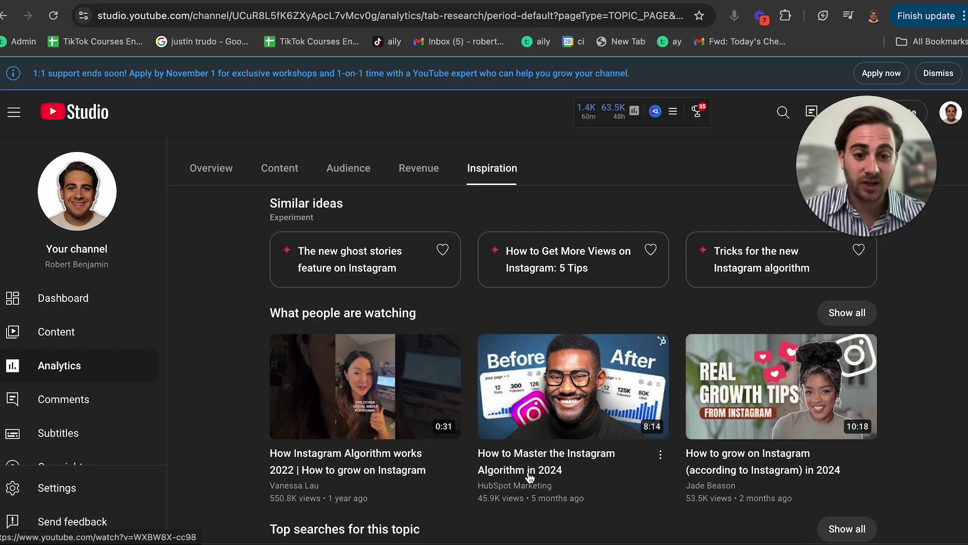
scroll(505, 501, down, 1)
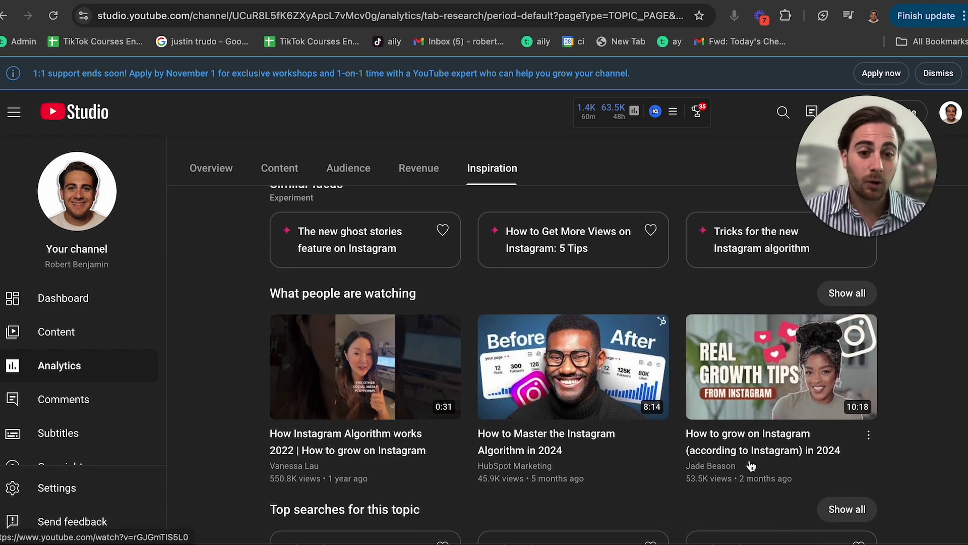
scroll(751, 466, down, 1)
click(847, 286)
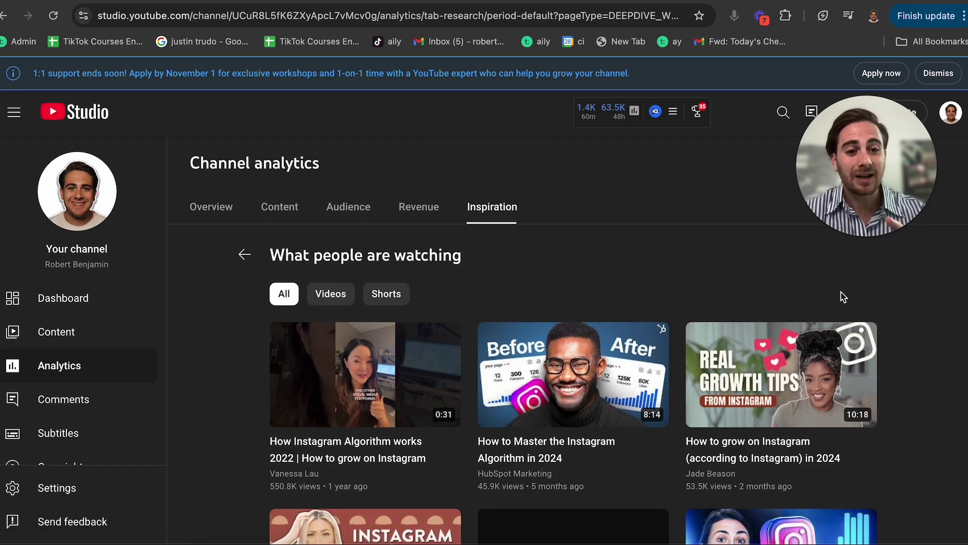
- Filter the watched list to long-form Videos, then go back to the main ideas feed
scroll(676, 349, down, 2)
click(326, 197)
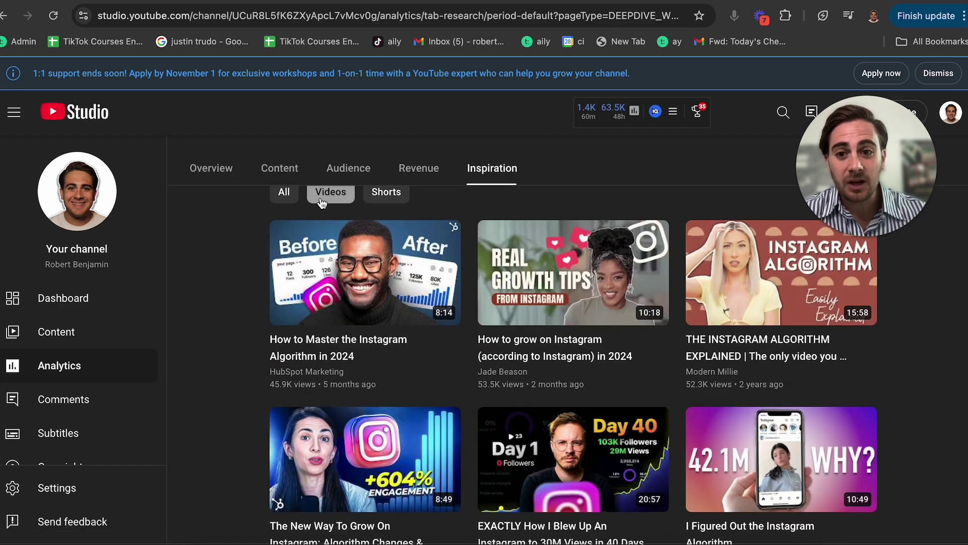
scroll(347, 339, down, 2)
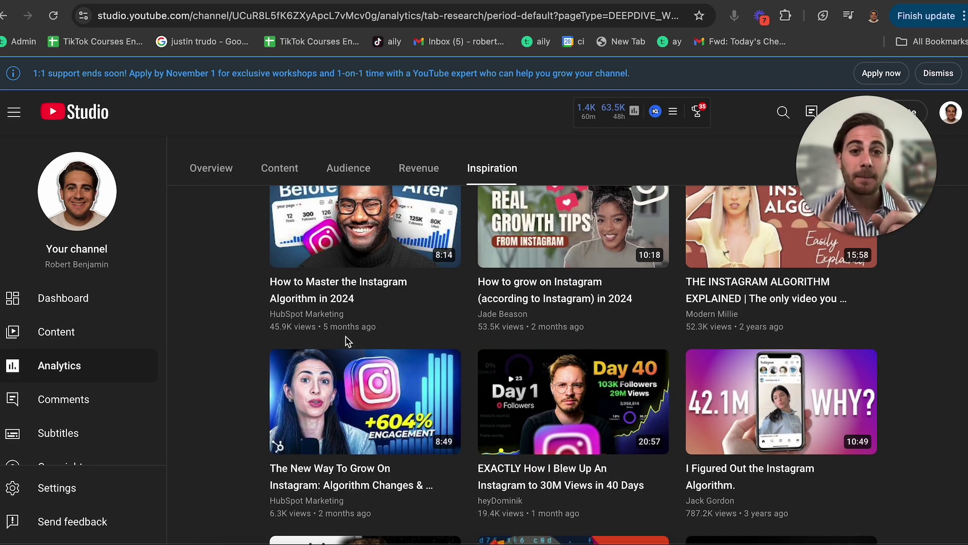
scroll(263, 342, up, 3)
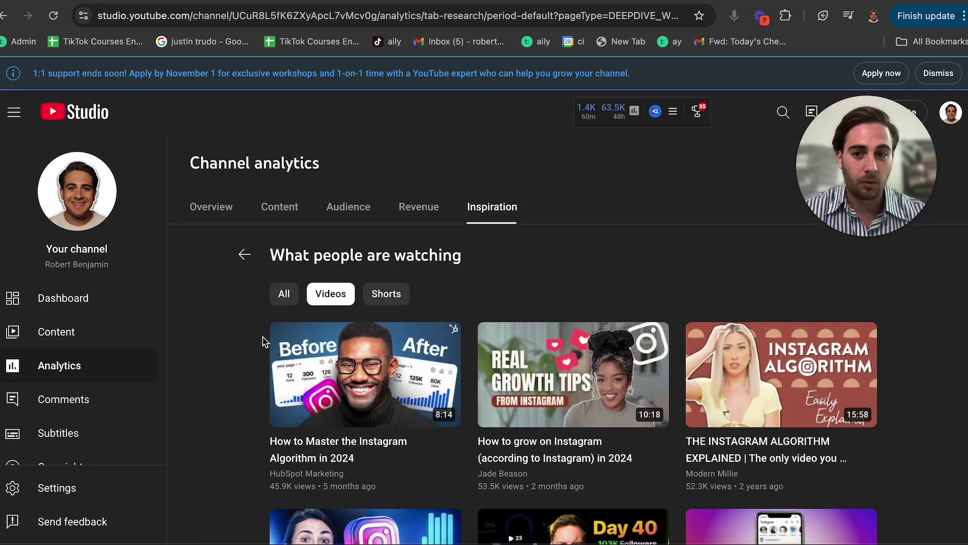
click(252, 255)
scroll(270, 252, up, 2)
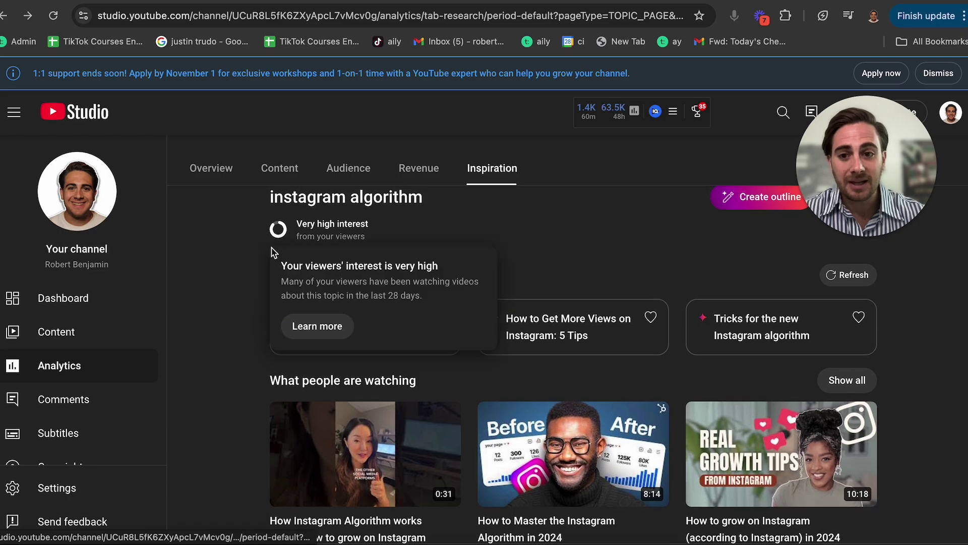
scroll(272, 252, up, 3)
click(245, 255)
- Show the full Breakout videos list and browse its four videos
scroll(421, 321, down, 3)
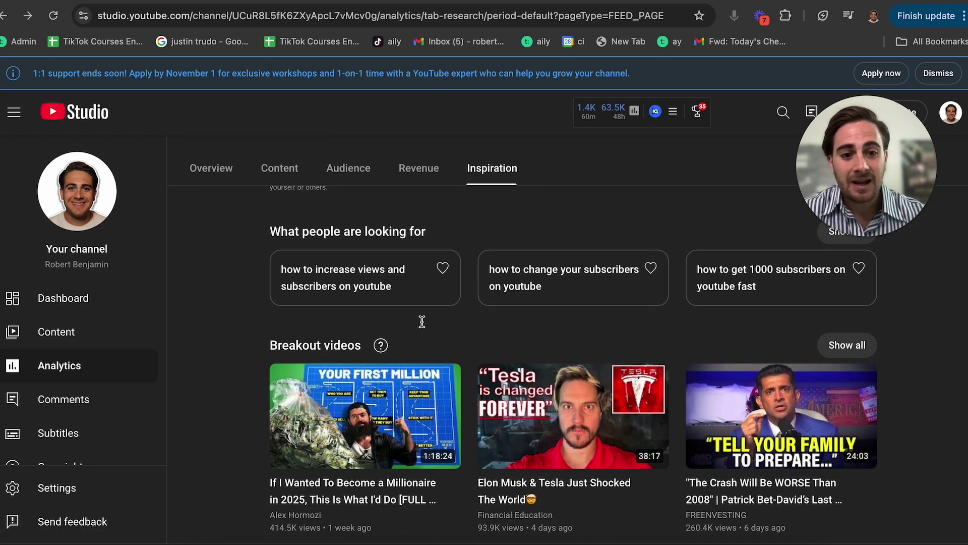
click(858, 346)
scroll(629, 343, down, 1)
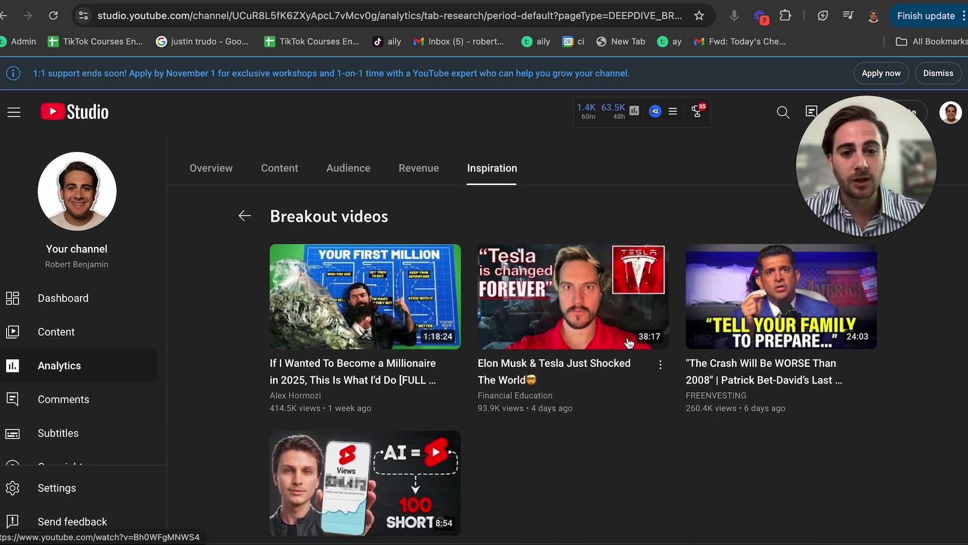
scroll(629, 343, down, 1)
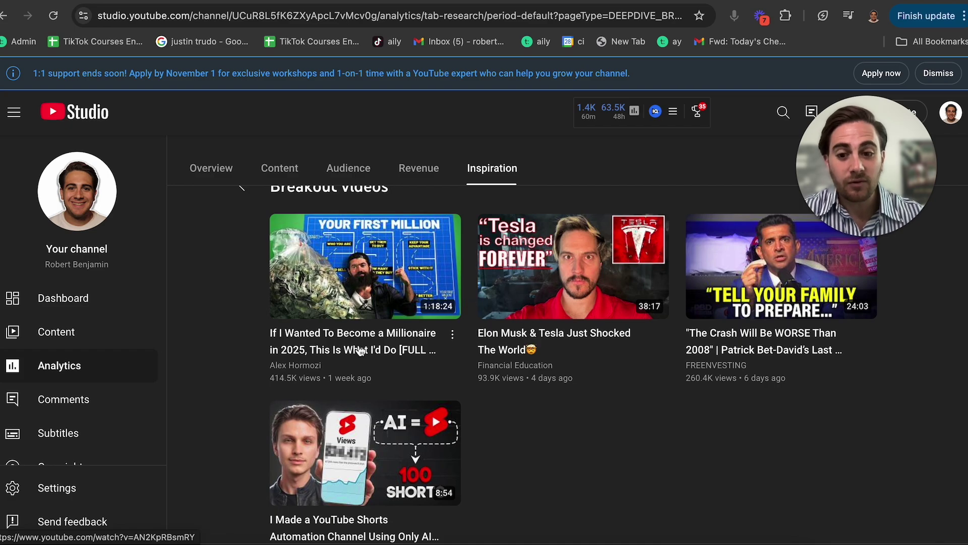
scroll(360, 351, down, 1)
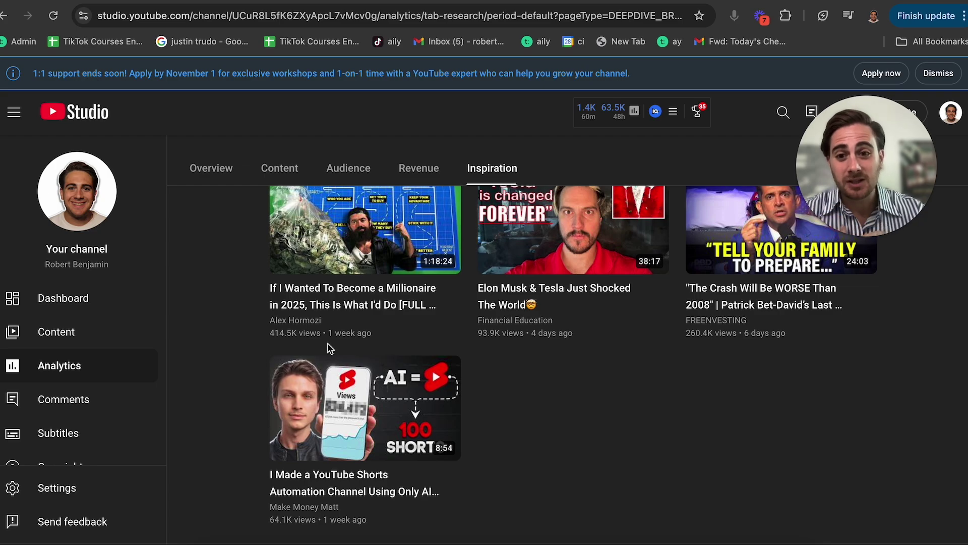
scroll(329, 348, up, 1)
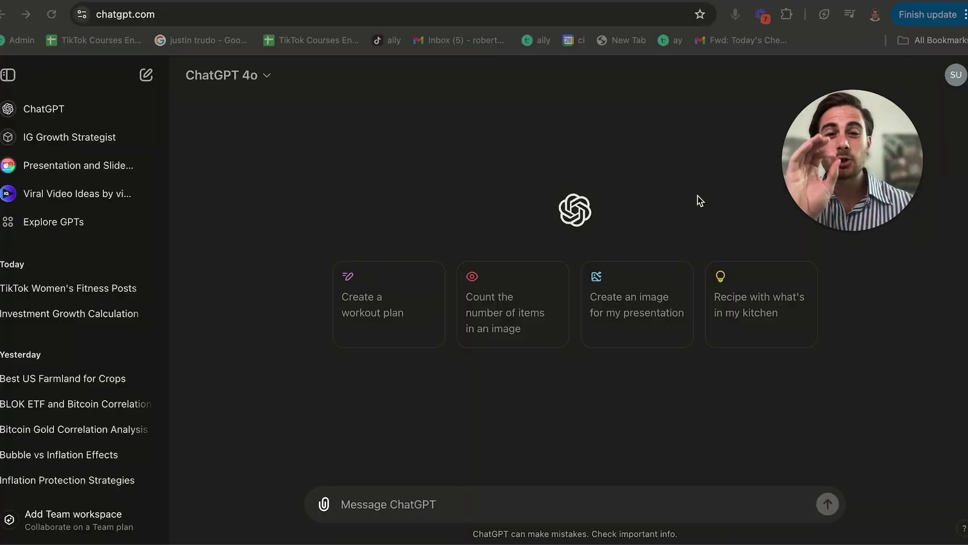
- Switch the ChatGPT model to o1-preview
click(263, 84)
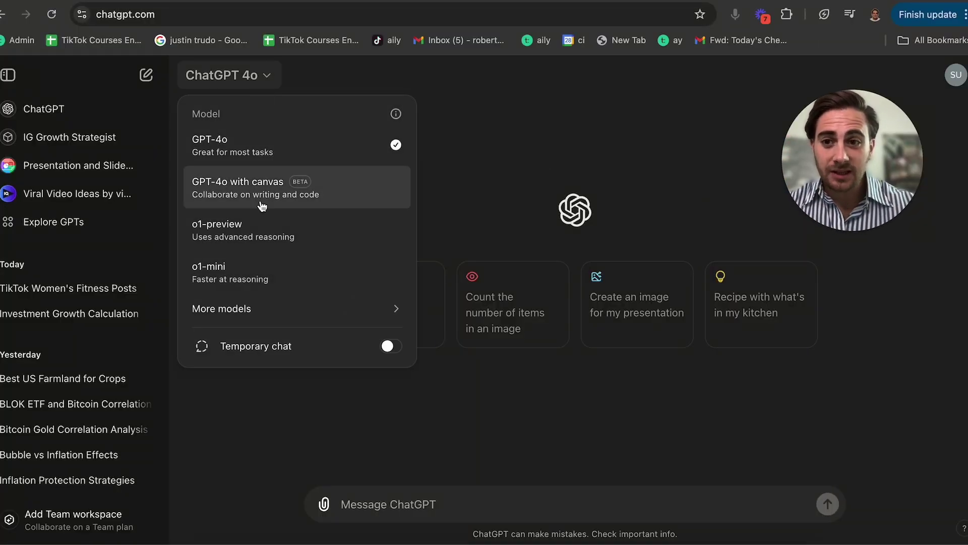
click(248, 224)
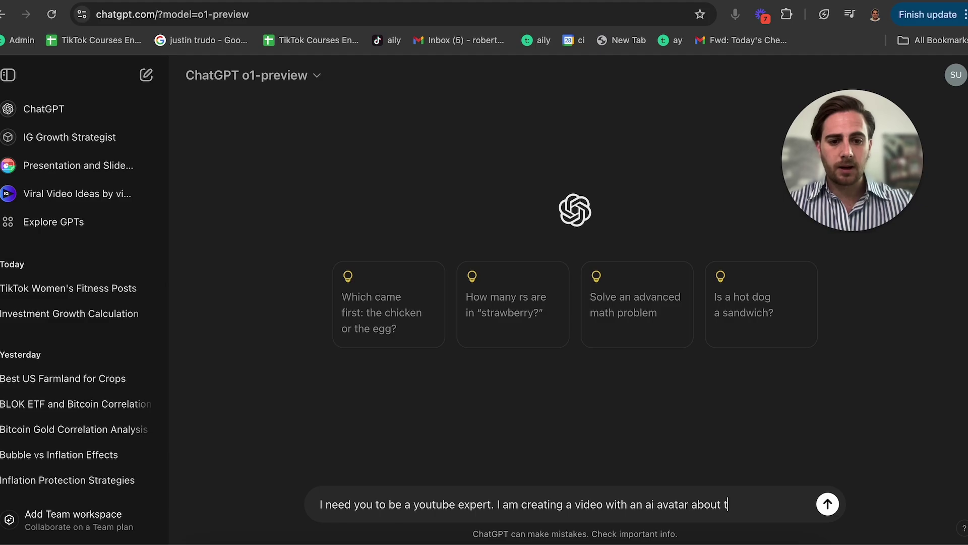
- Finish and send the request for a 10–12 minute Instagram-algorithm video script
text(gorit)
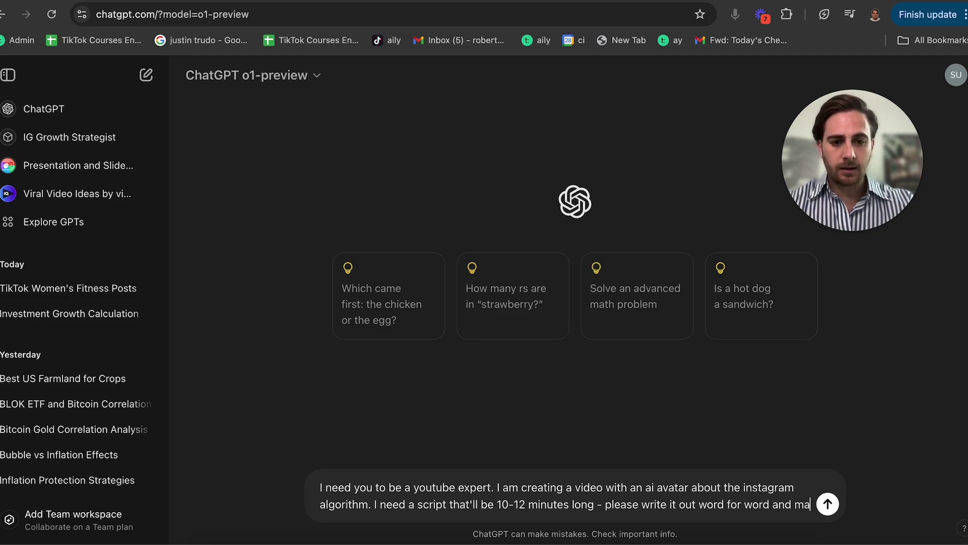
text(ke sure there's a hook, different transition phrases an)
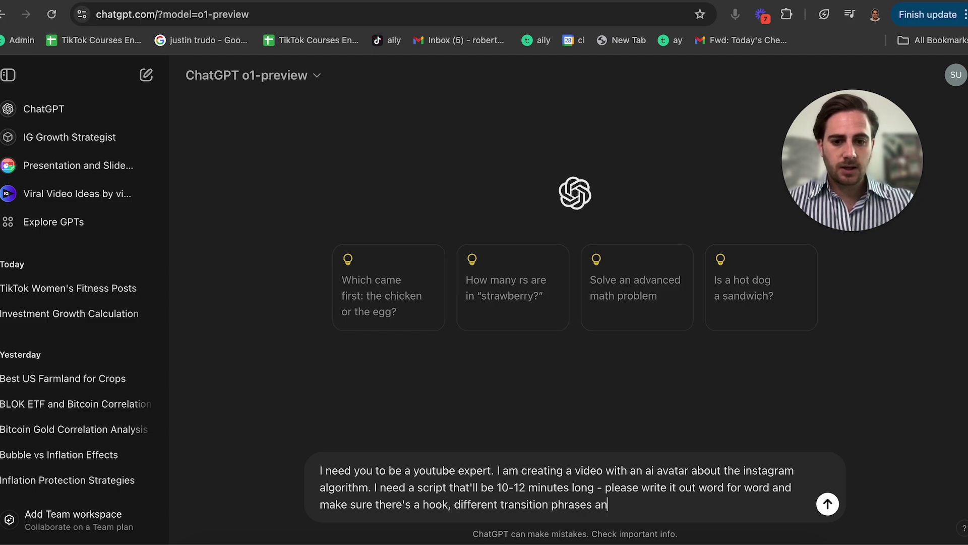
text(/ points that are to)
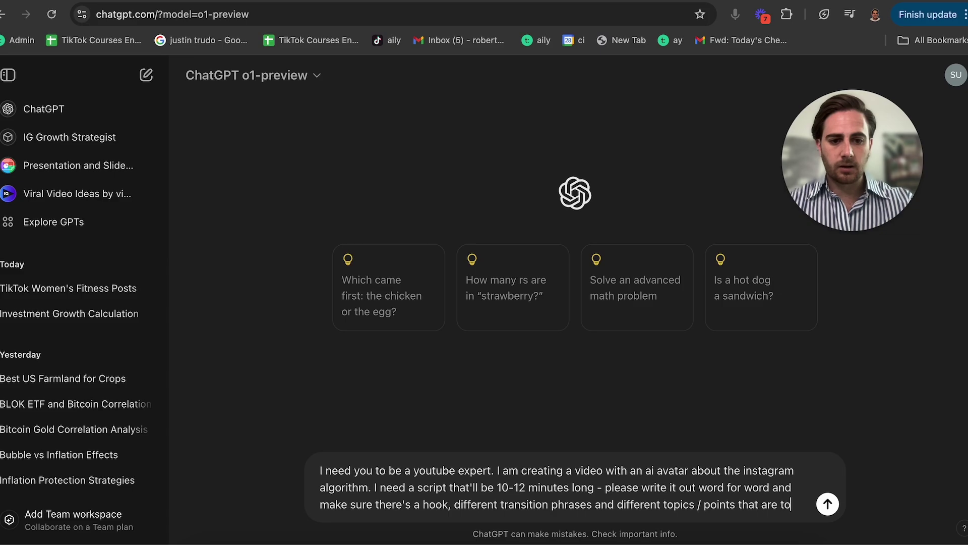
text(uched on)
key(Return)
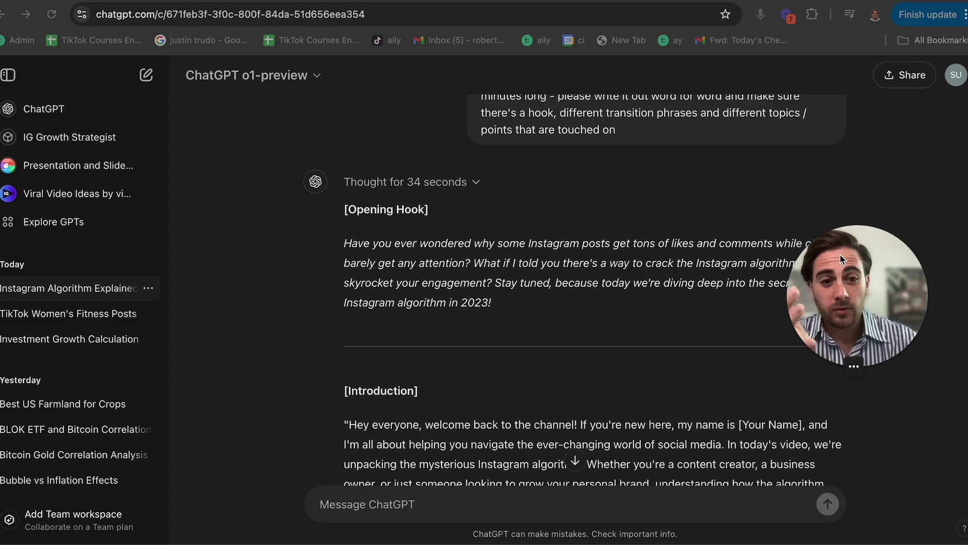
- Read through ChatGPT's script down to the Conclusion and Call to Action
drag(840, 253, 861, 155)
scroll(644, 306, down, 6)
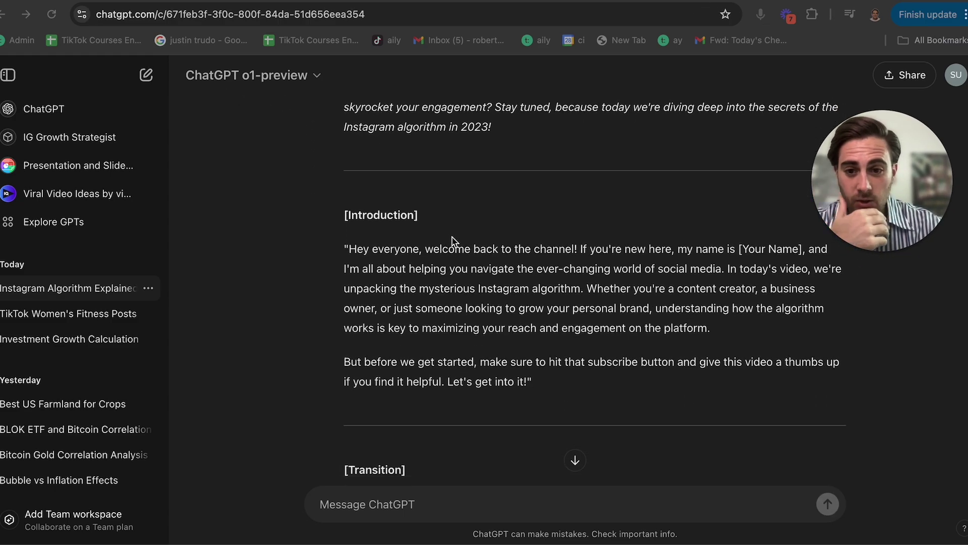
scroll(452, 241, down, 15)
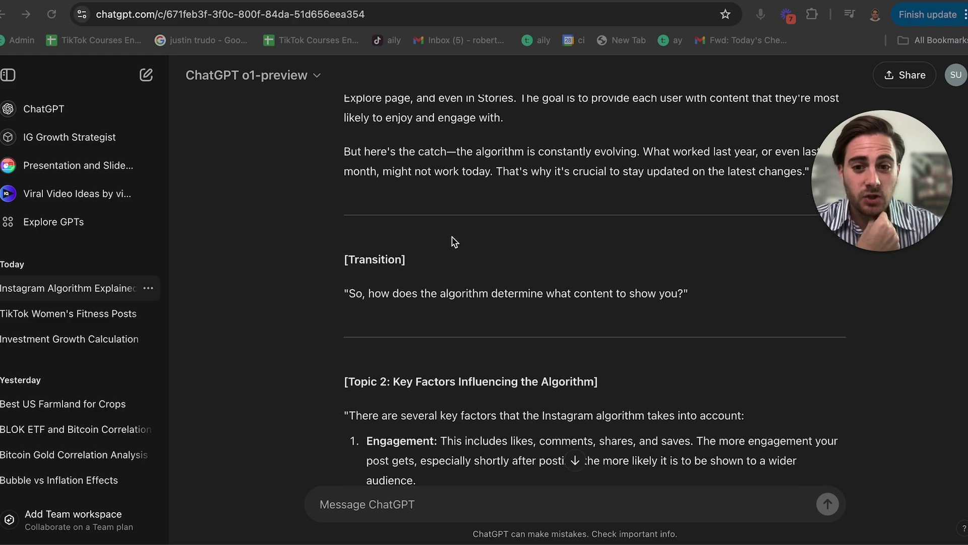
scroll(453, 241, down, 20)
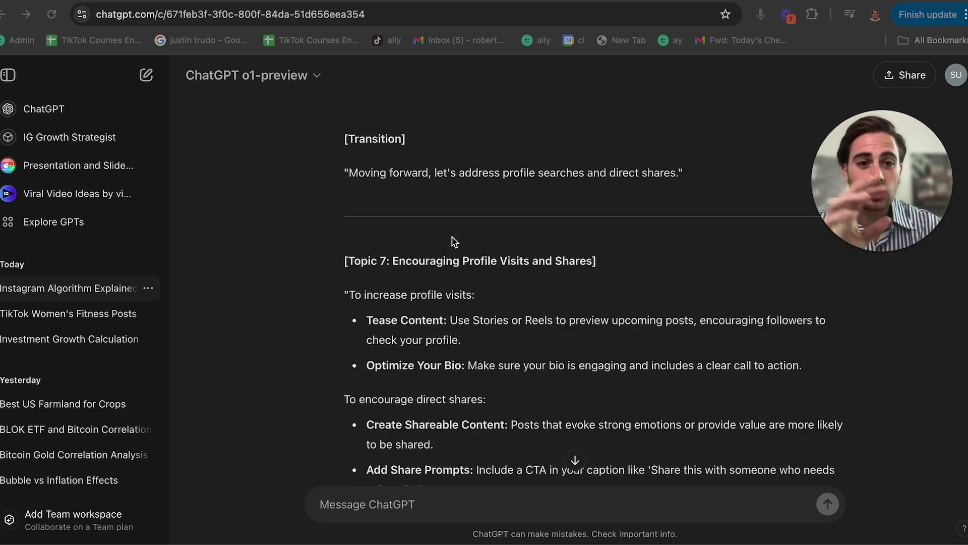
scroll(453, 242, down, 20)
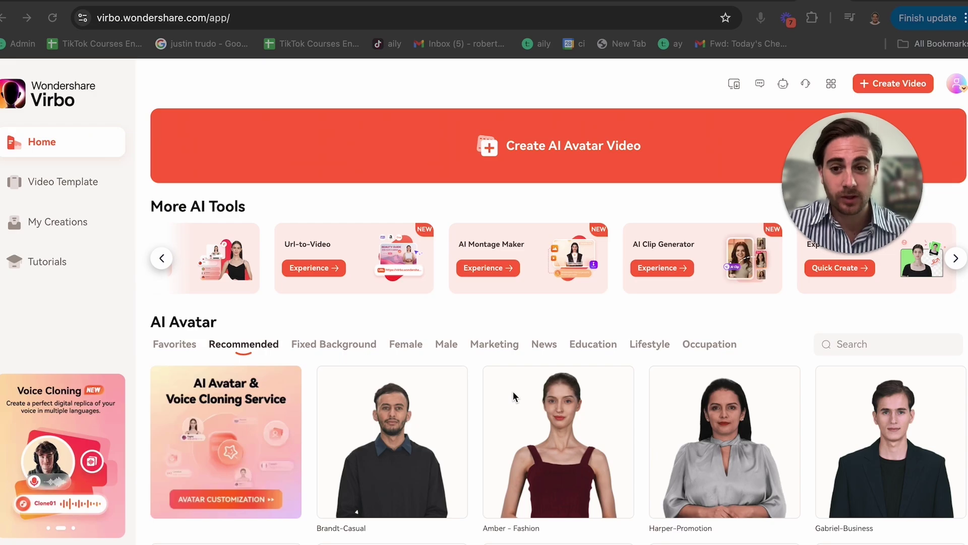
- Filter Virbo's AI Avatar gallery to show only Male avatars
scroll(513, 391, down, 2)
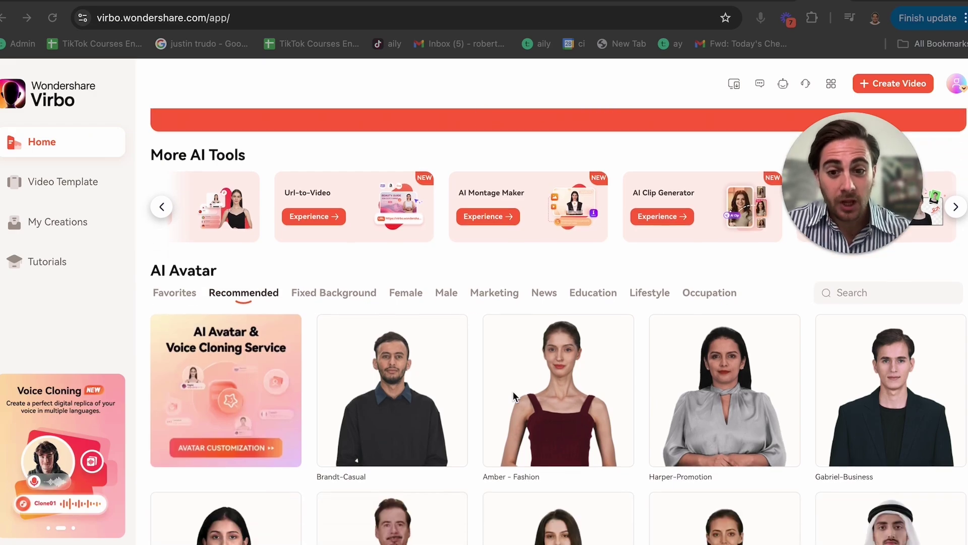
click(443, 295)
scroll(441, 295, down, 1)
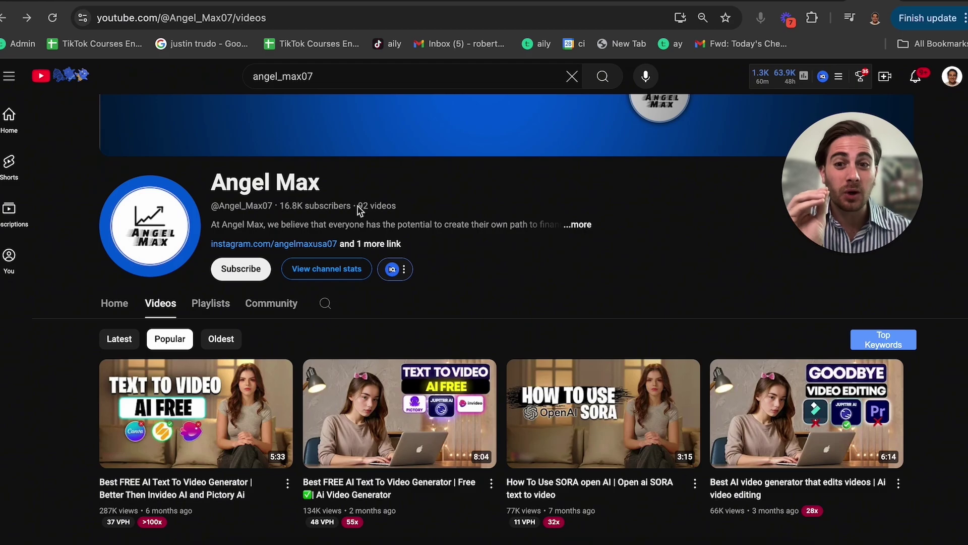
scroll(380, 207, down, 5)
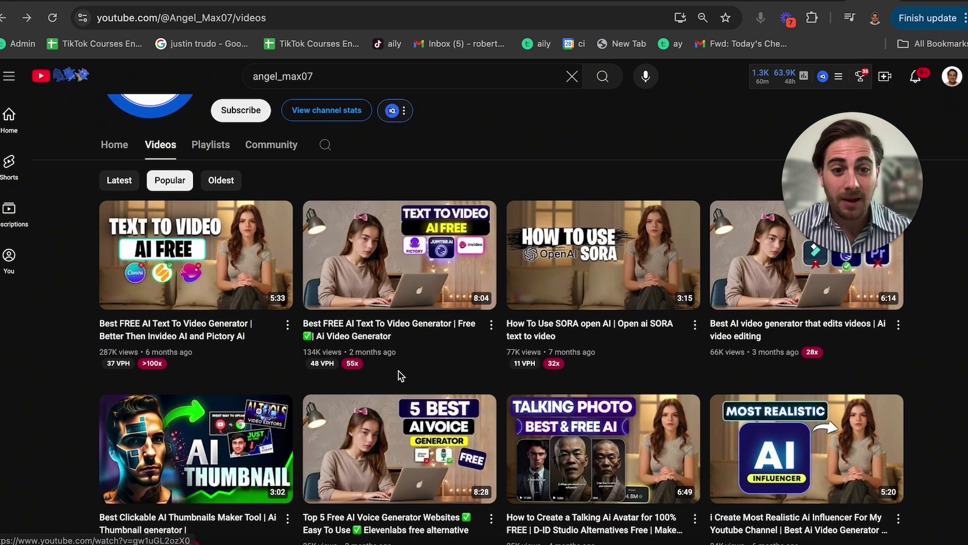
scroll(401, 376, up, 1)
scroll(383, 348, up, 1)
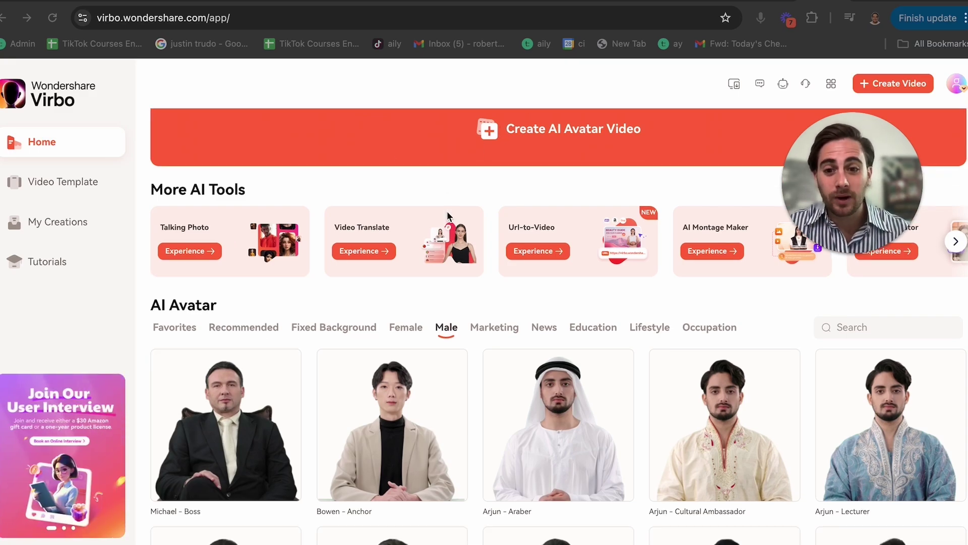
- Show the Marketing avatars and play the Rafael - Business avatar's preview clip
scroll(447, 211, down, 2)
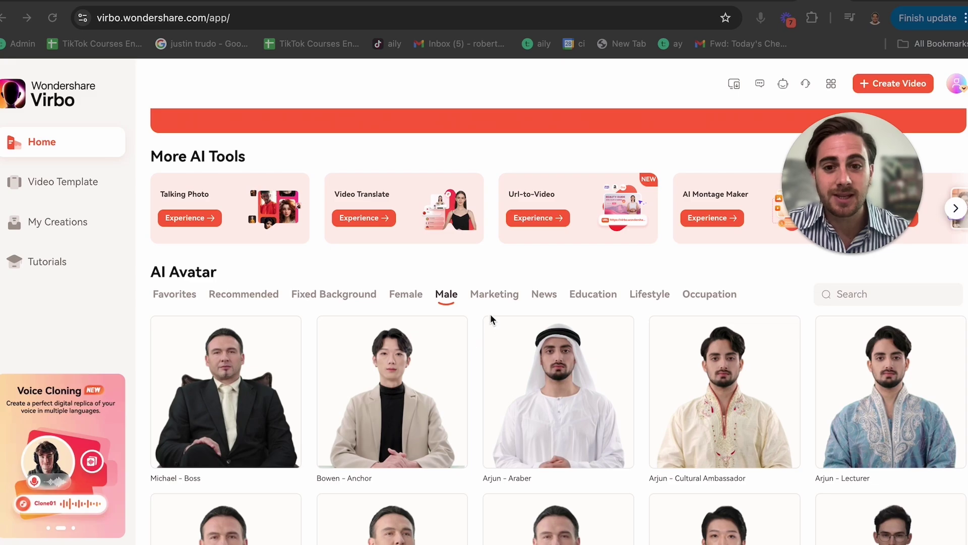
click(500, 298)
scroll(501, 293, down, 2)
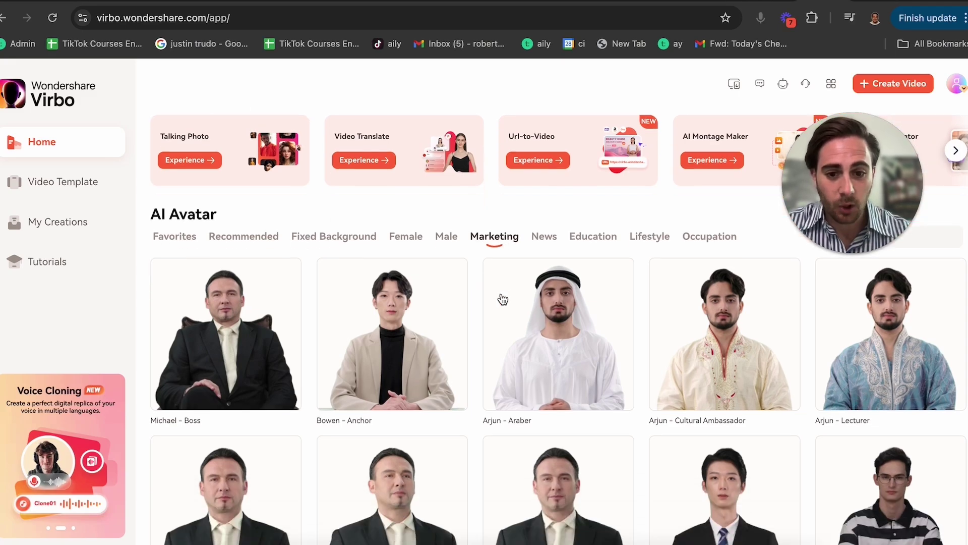
scroll(502, 294, up, 1)
scroll(501, 294, down, 6)
scroll(502, 296, down, 2)
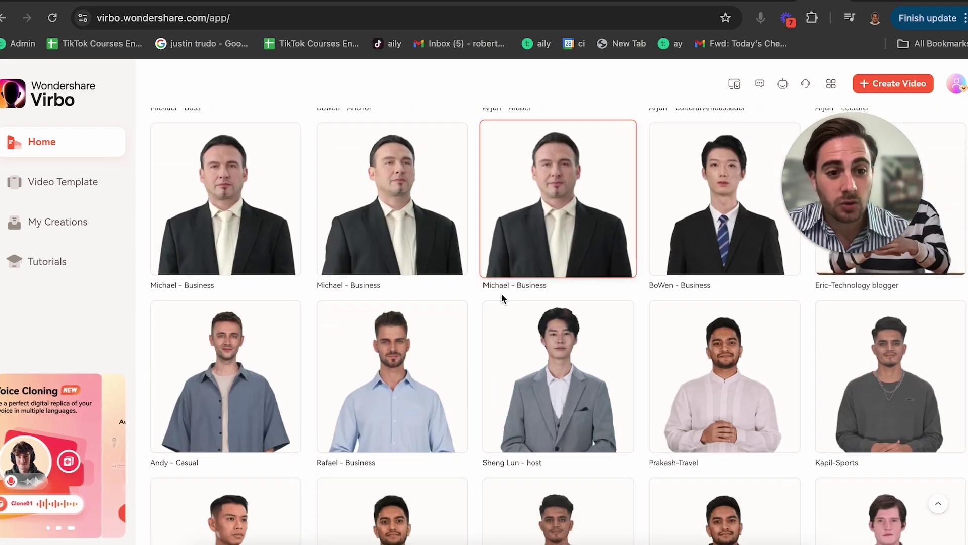
scroll(501, 296, up, 1)
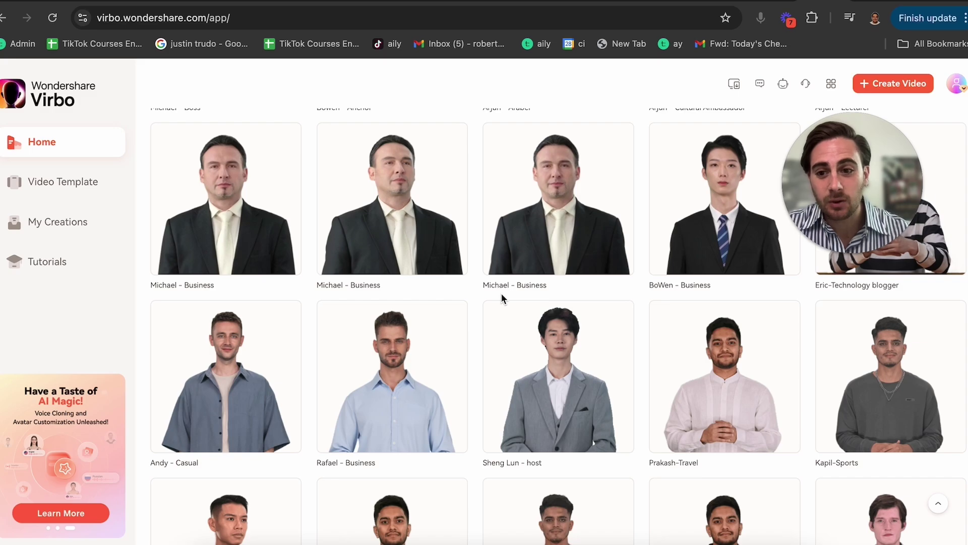
scroll(502, 298, down, 2)
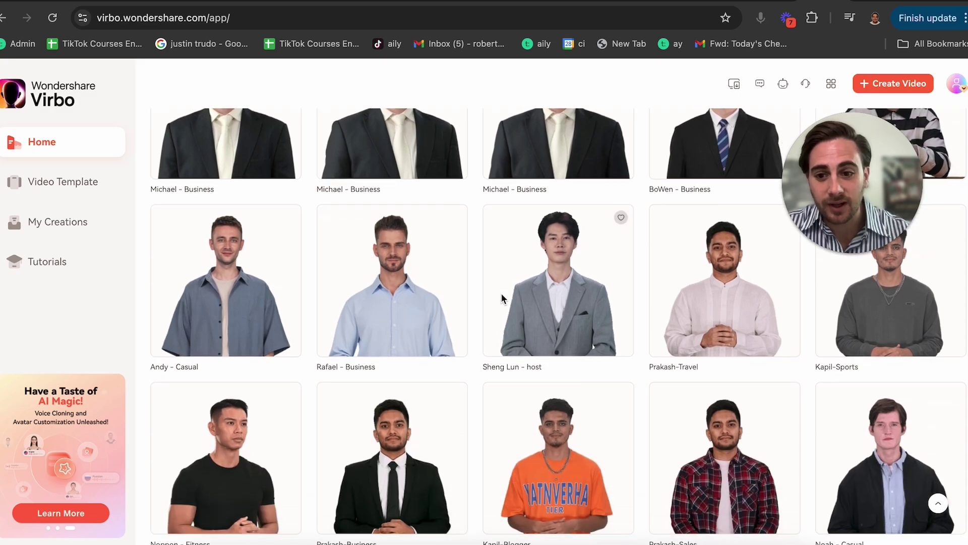
click(396, 289)
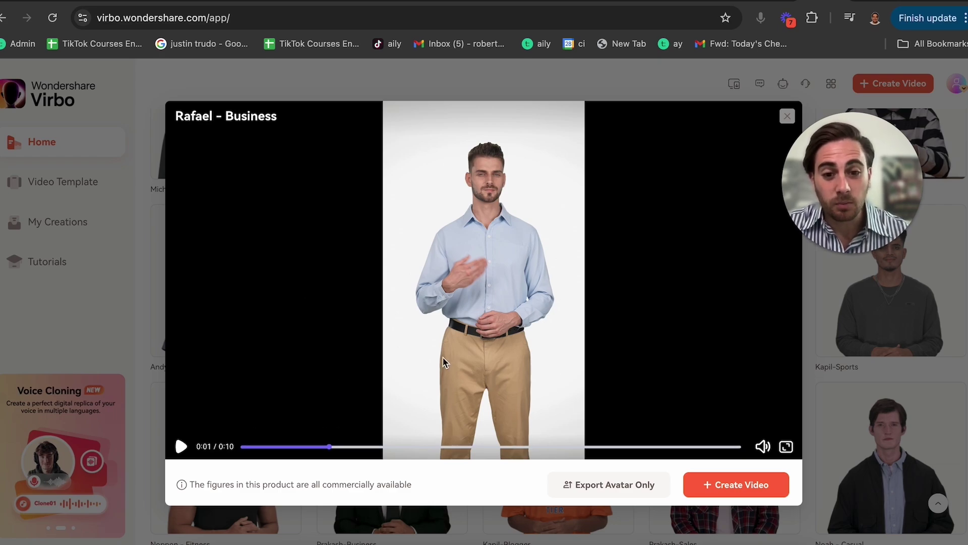
click(181, 448)
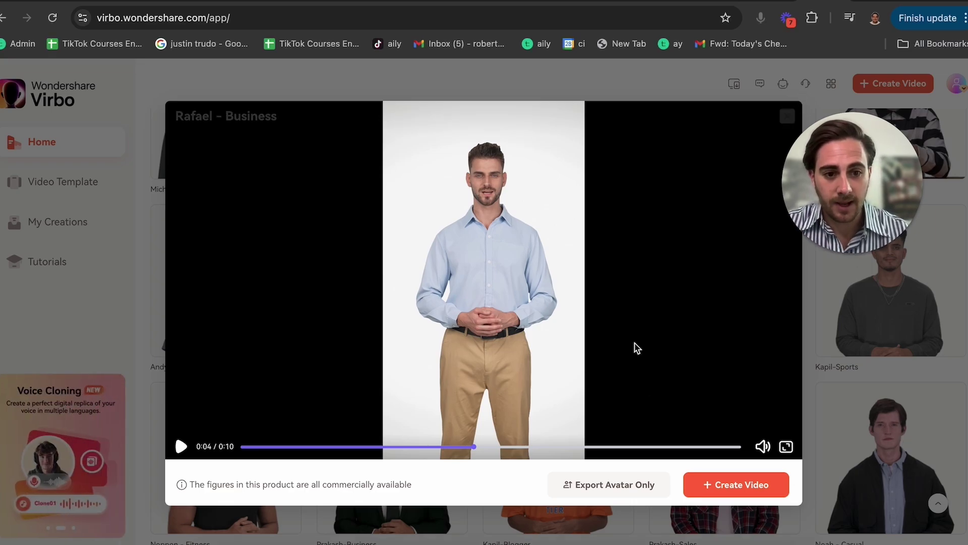
key(Escape)
- Preview the Andy - Blogger avatar and start a new video project with it
scroll(481, 410, down, 5)
scroll(480, 410, down, 3)
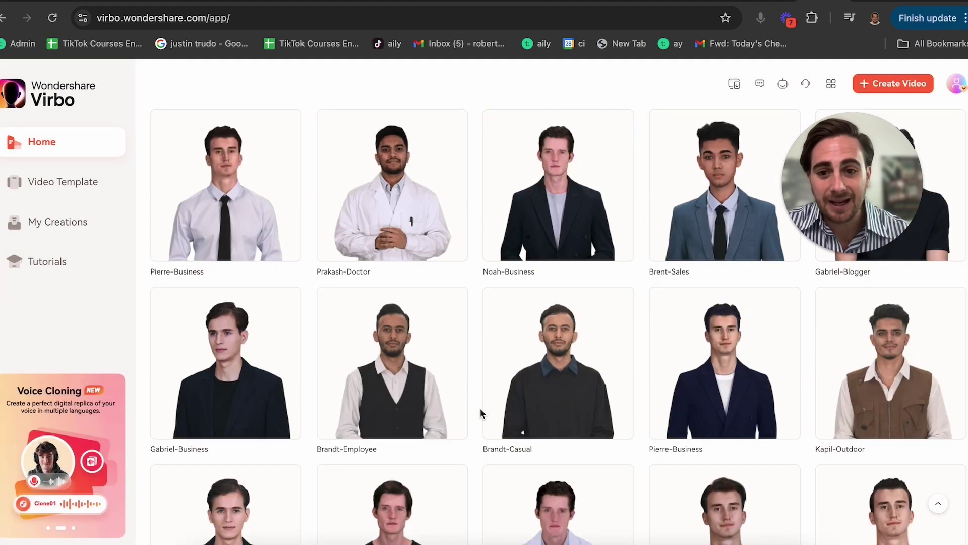
scroll(480, 411, down, 2)
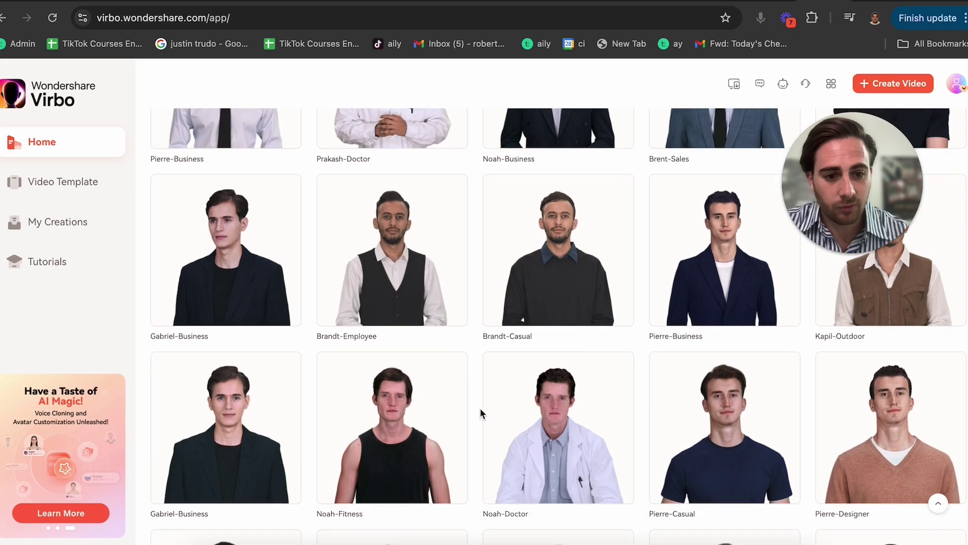
scroll(480, 407, down, 10)
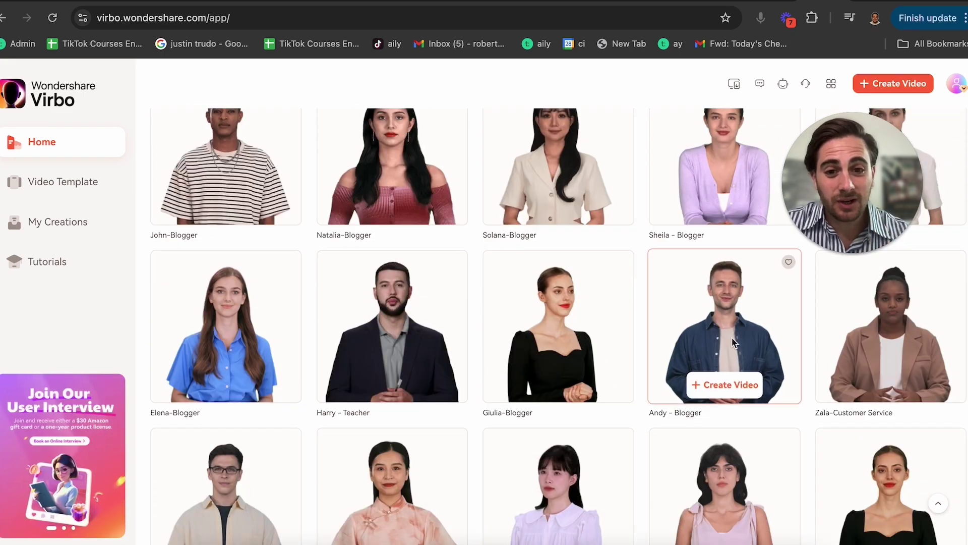
click(722, 333)
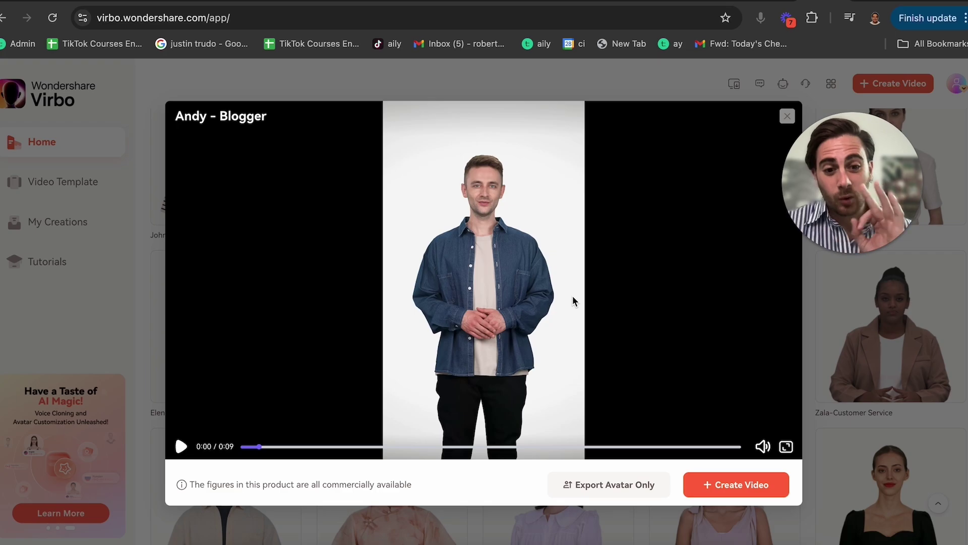
click(757, 484)
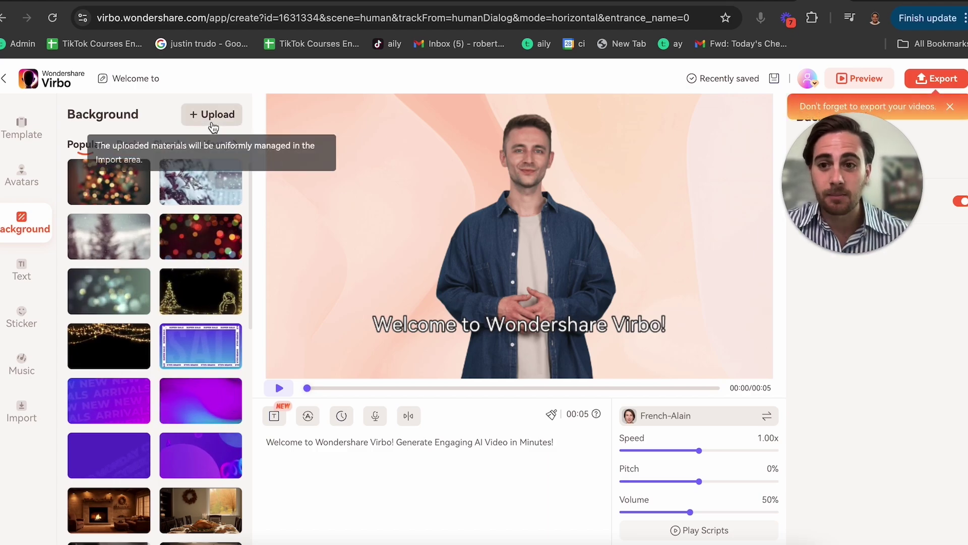
- Set the avatar background to the open-plan office image from the Lifestyle set
scroll(187, 409, down, 2)
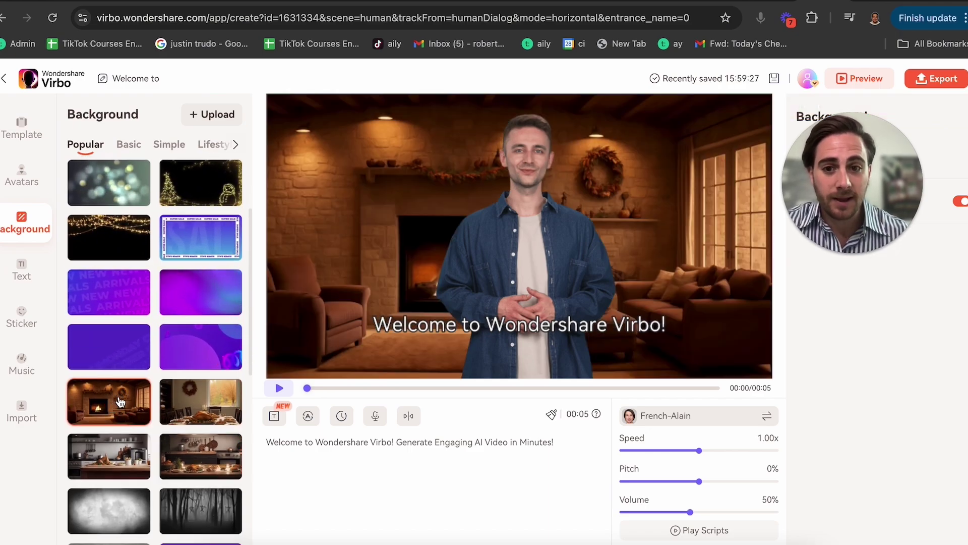
scroll(120, 401, up, 2)
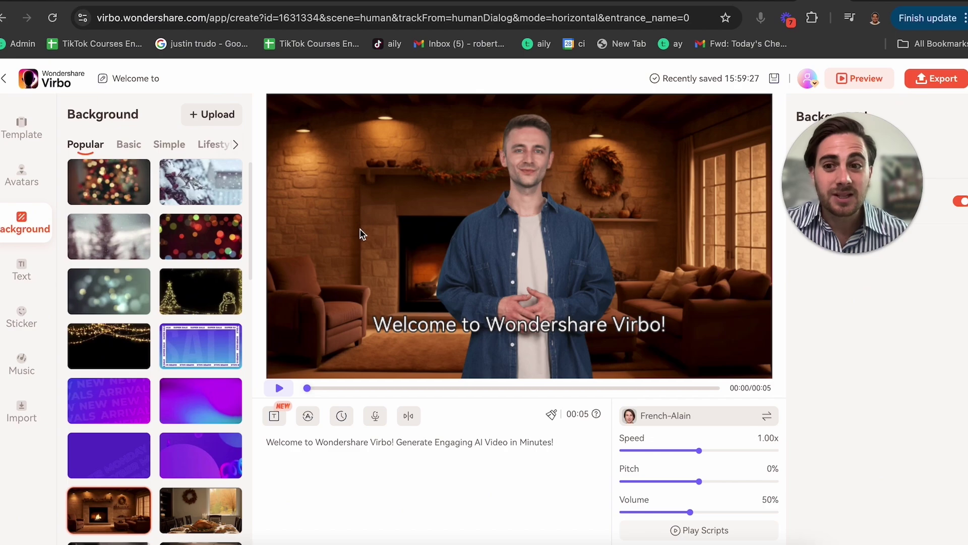
click(236, 146)
click(74, 148)
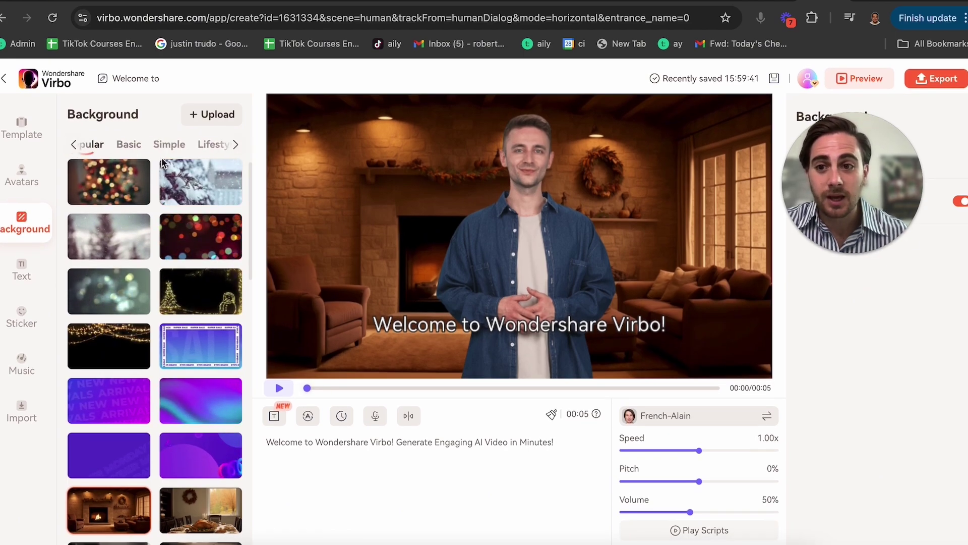
click(208, 146)
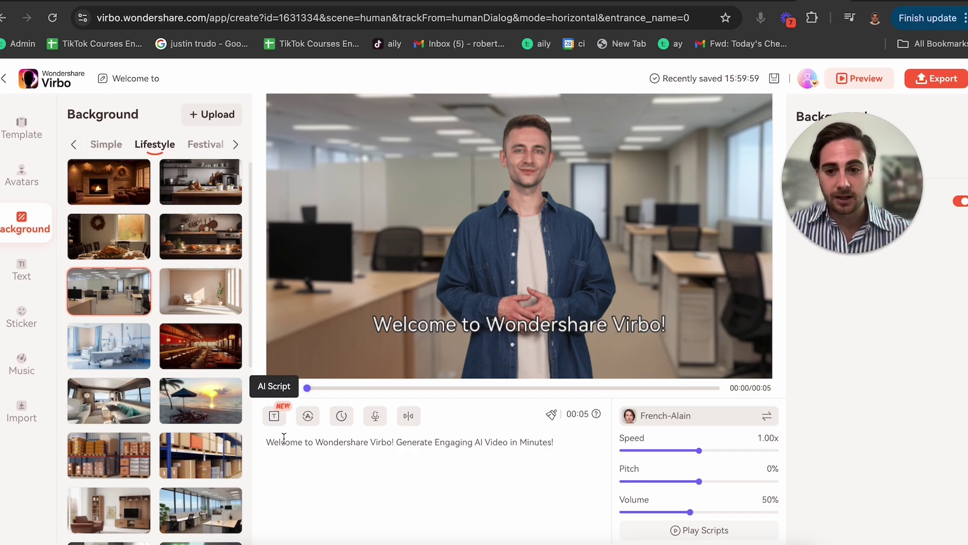
- Delete the existing welcome text from the avatar's script box
click(354, 459)
key(ctrl+a)
key(BackSpace)
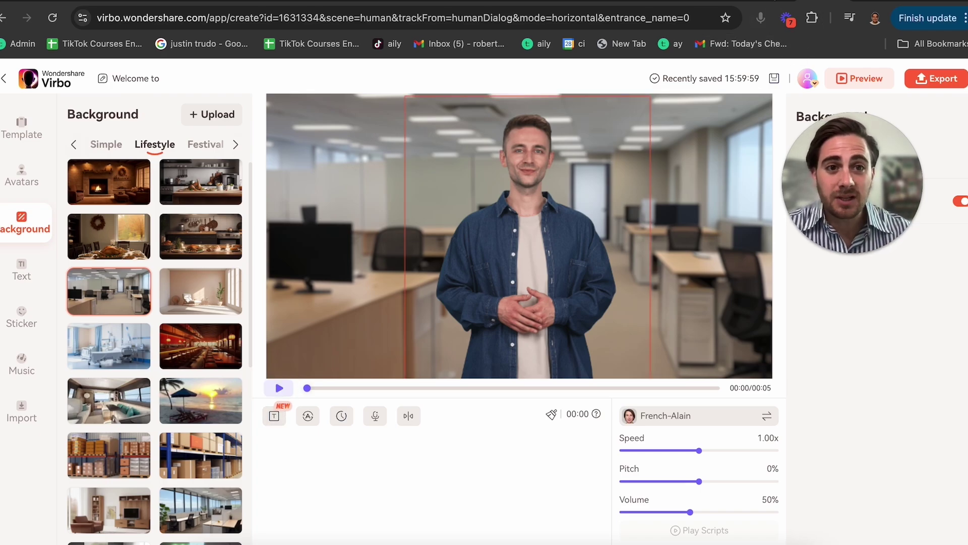
key(ctrl+Tab)
key(ctrl+shift+Tab)
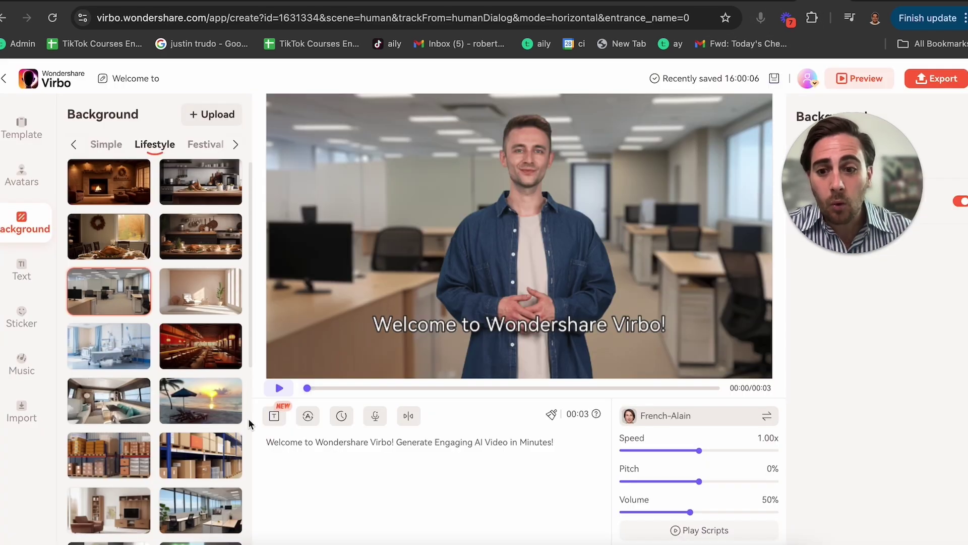
- Paste the ChatGPT Instagram-algorithm prompt into the AI Script requirements and send it
click(274, 417)
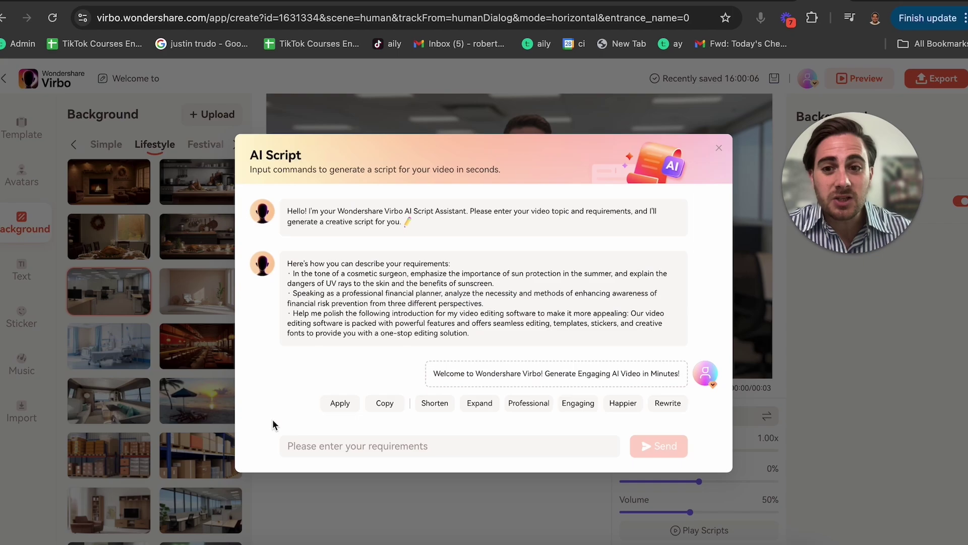
click(351, 447)
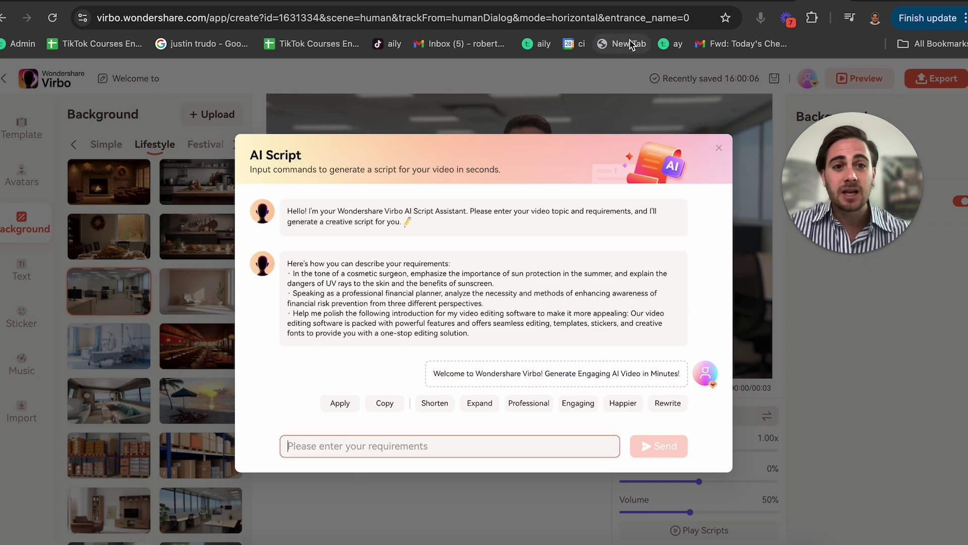
click(752, 6)
scroll(522, 180, up, 20)
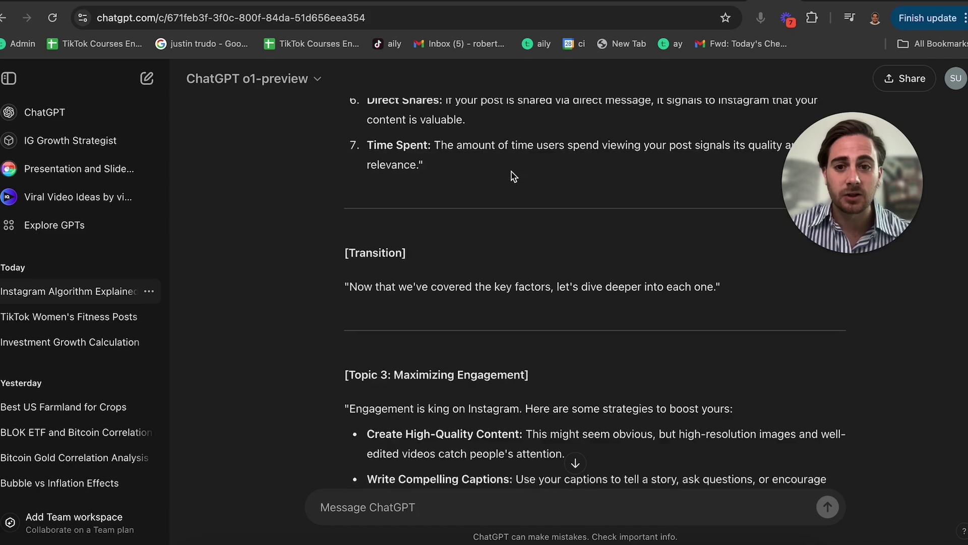
triple_click(529, 146)
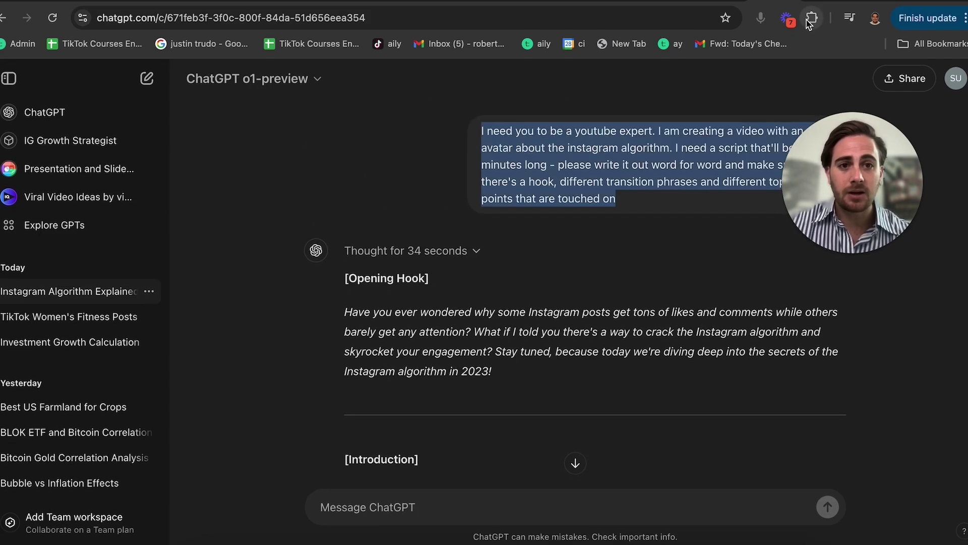
click(823, 1)
key(ctrl+v)
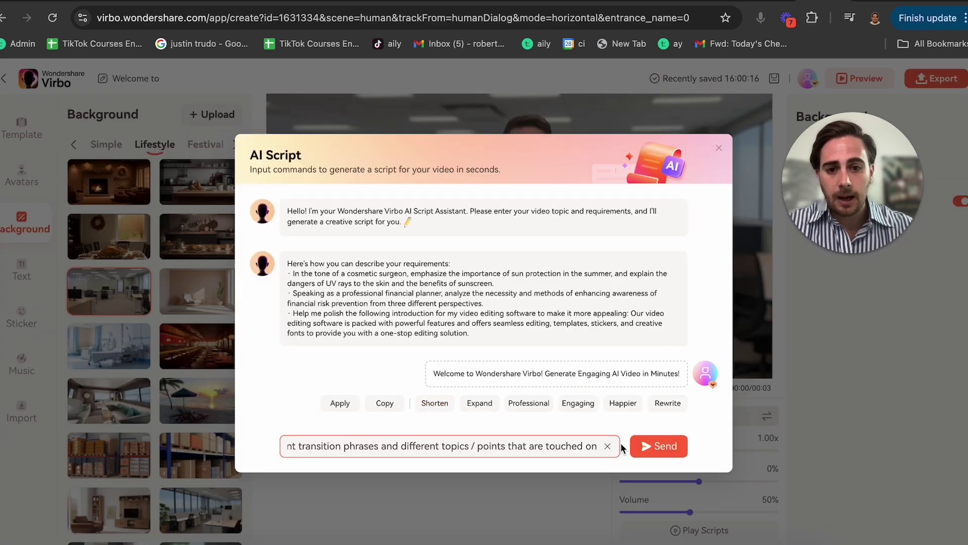
click(665, 447)
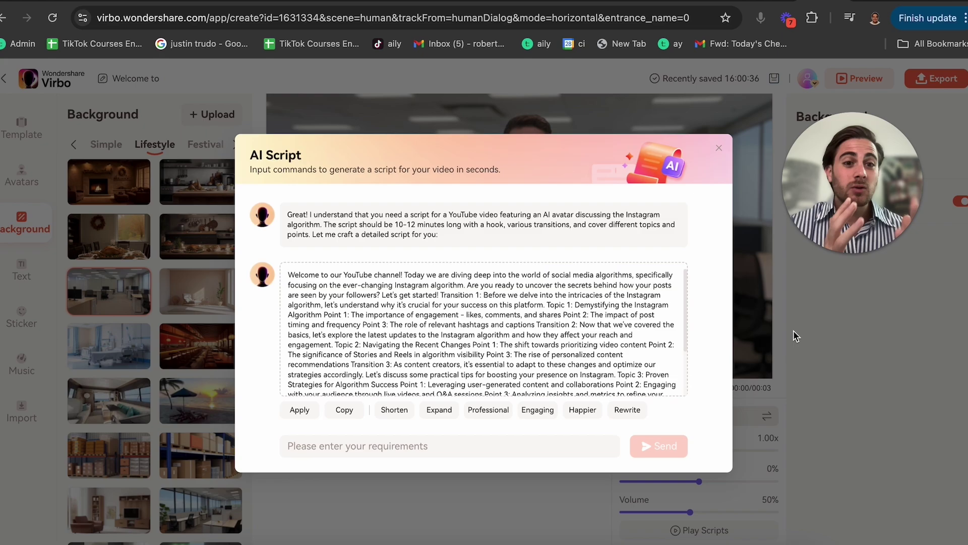
- Review the generated script and ask the assistant to expand it
scroll(555, 353, down, 1)
scroll(556, 353, down, 2)
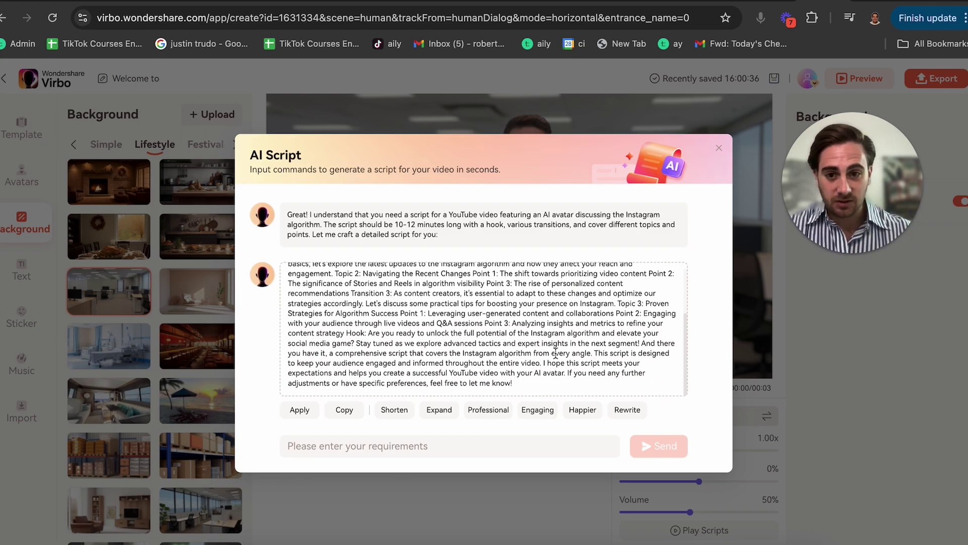
scroll(556, 353, up, 3)
drag(328, 276, 353, 295)
click(383, 348)
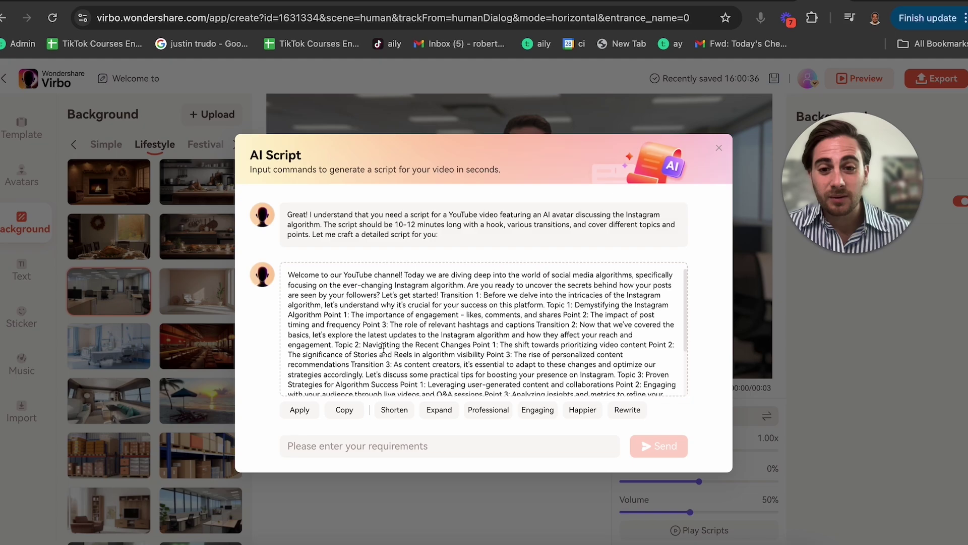
scroll(385, 348, down, 3)
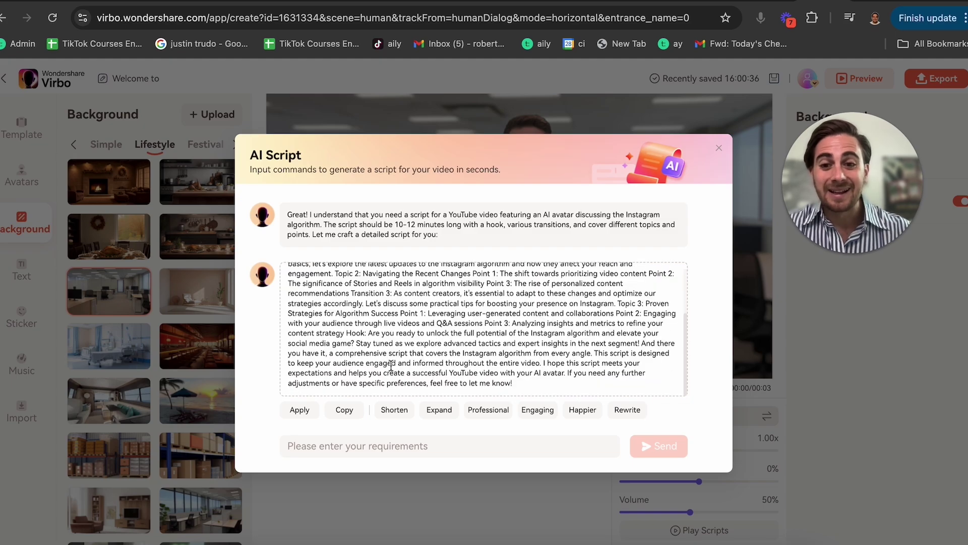
click(439, 410)
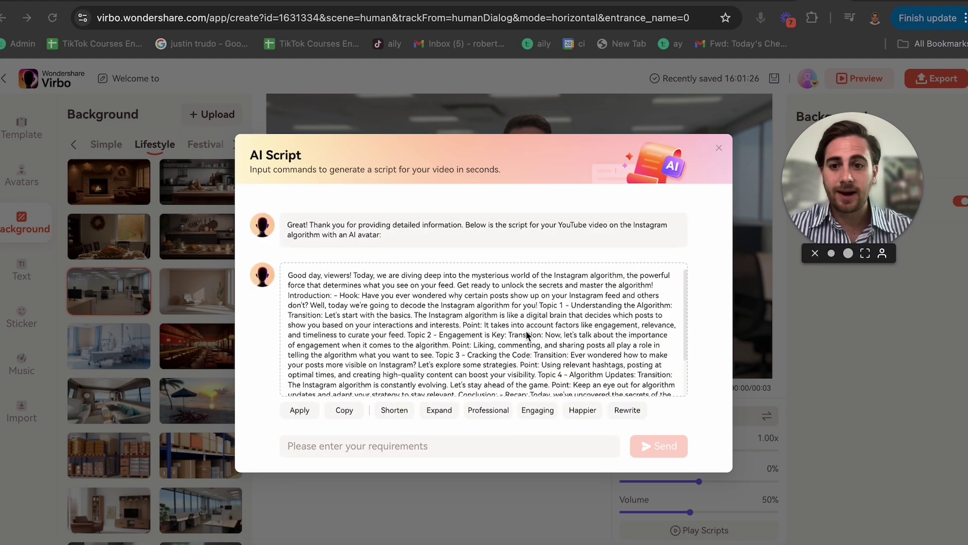
- Copy the expanded Instagram algorithm script and paste it over the old welcome text
triple_click(526, 330)
key(ctrl+c)
click(497, 510)
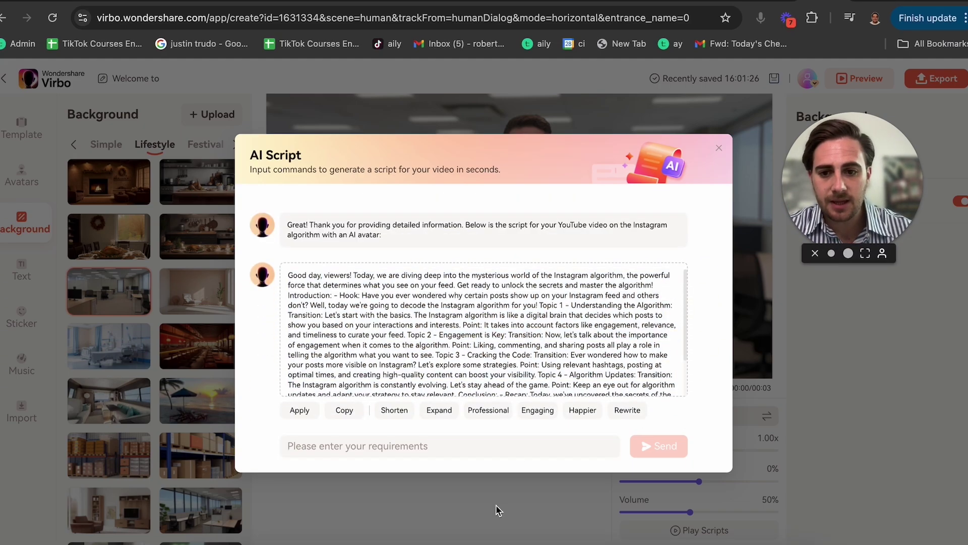
click(719, 148)
click(389, 460)
key(ctrl+a)
key(Delete)
key(ctrl+v)
scroll(389, 460, up, 10)
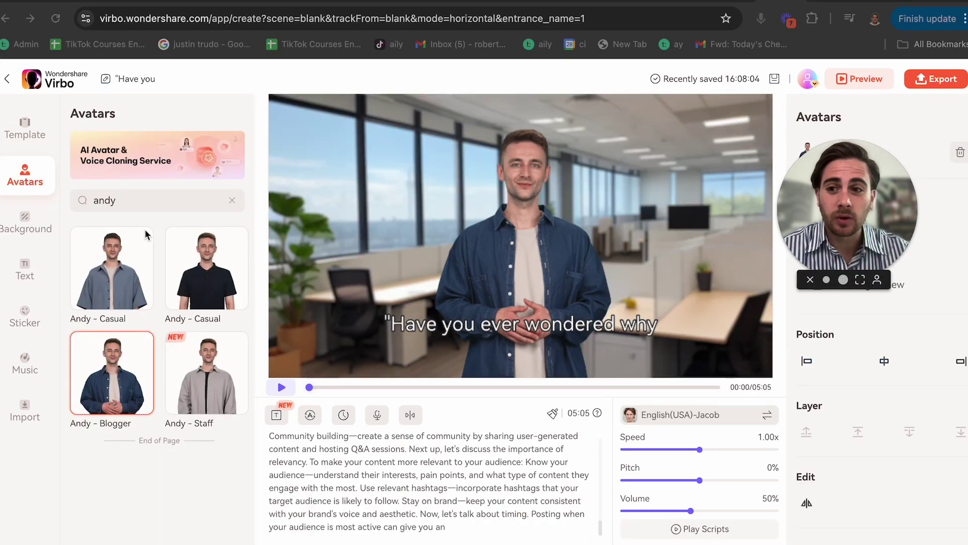
click(28, 230)
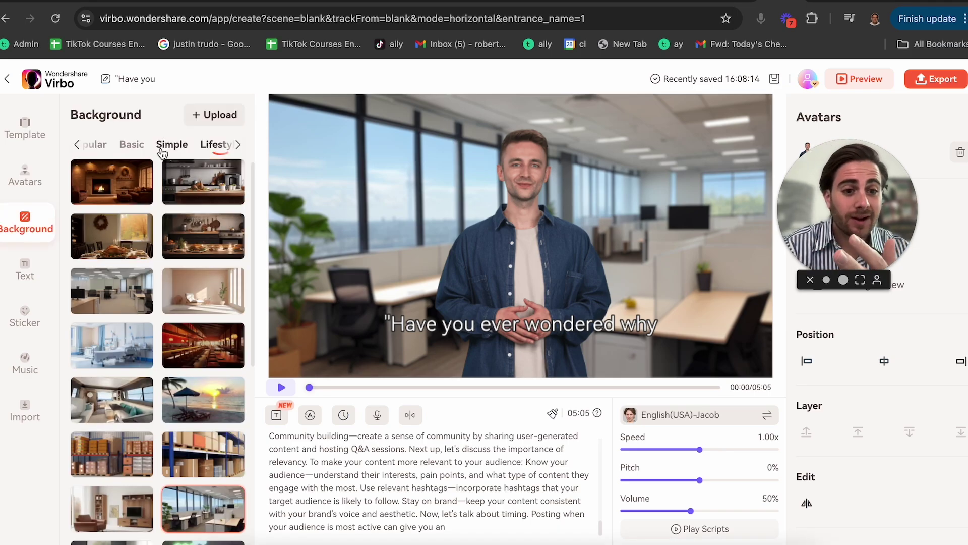
drag(834, 209, 669, 184)
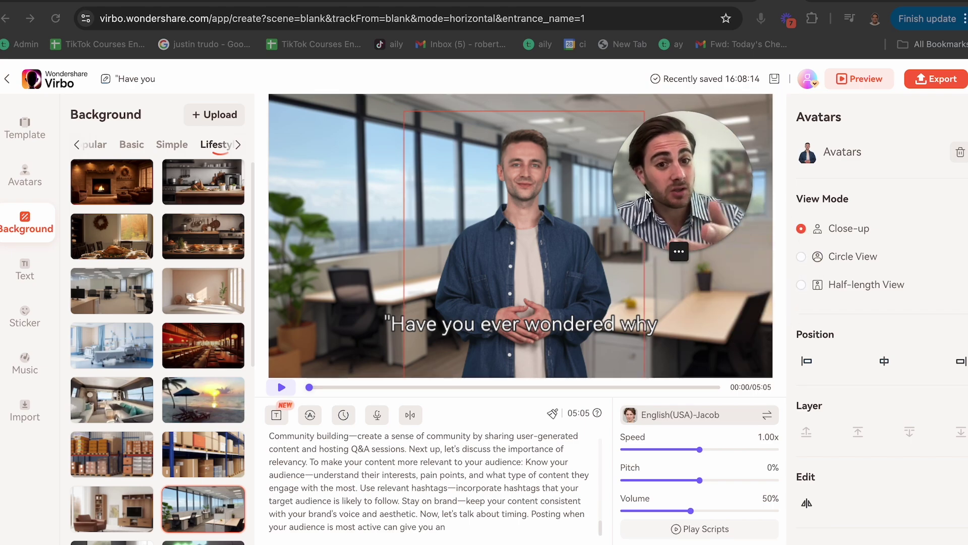
mouse_move(673, 207)
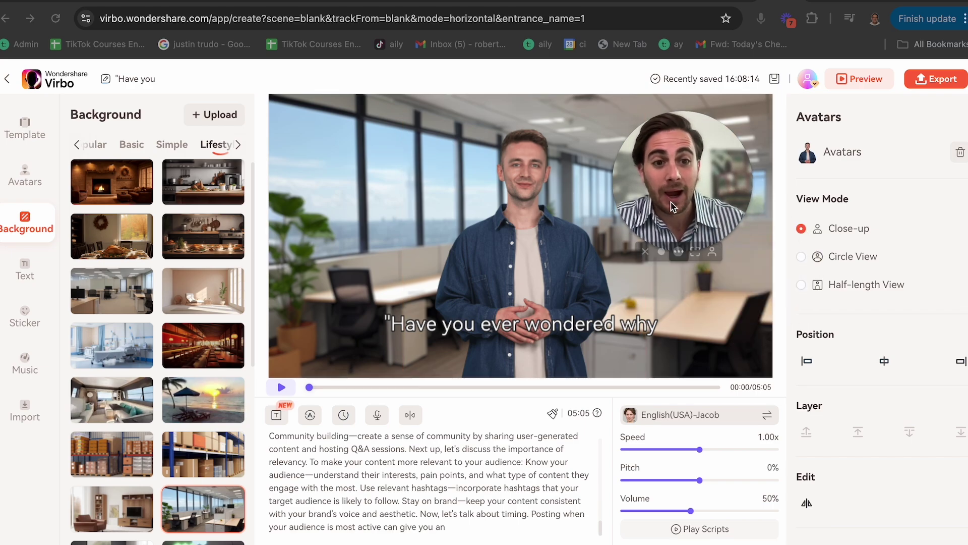
click(802, 257)
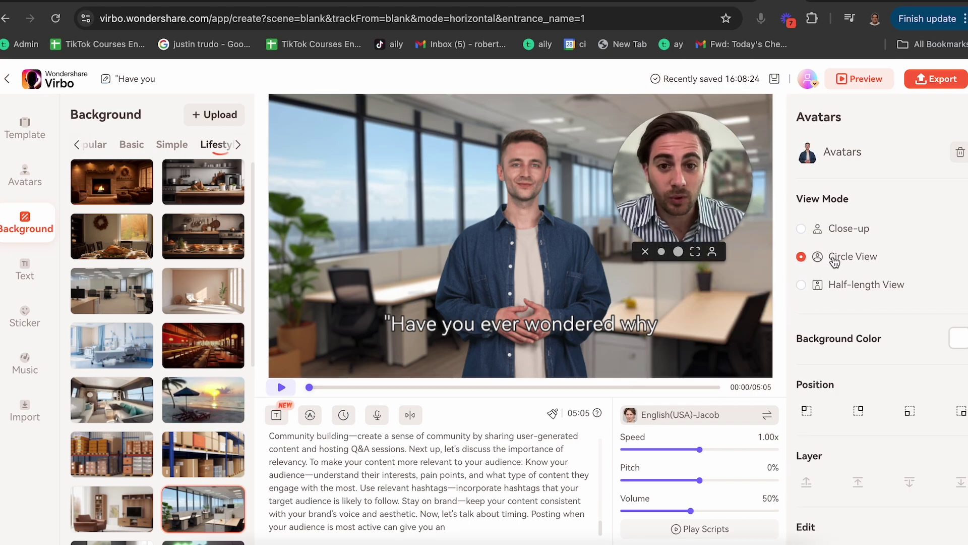
drag(716, 193, 865, 203)
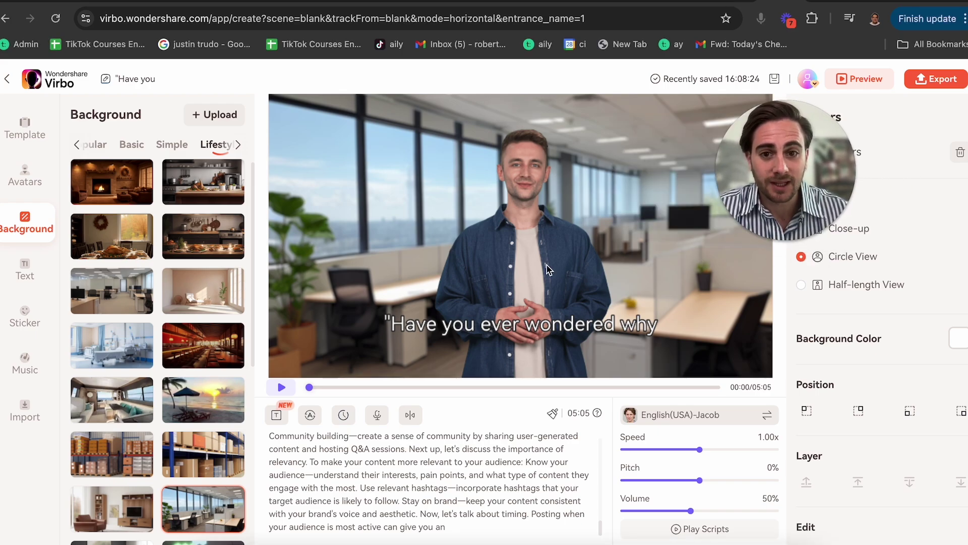
click(545, 234)
click(802, 257)
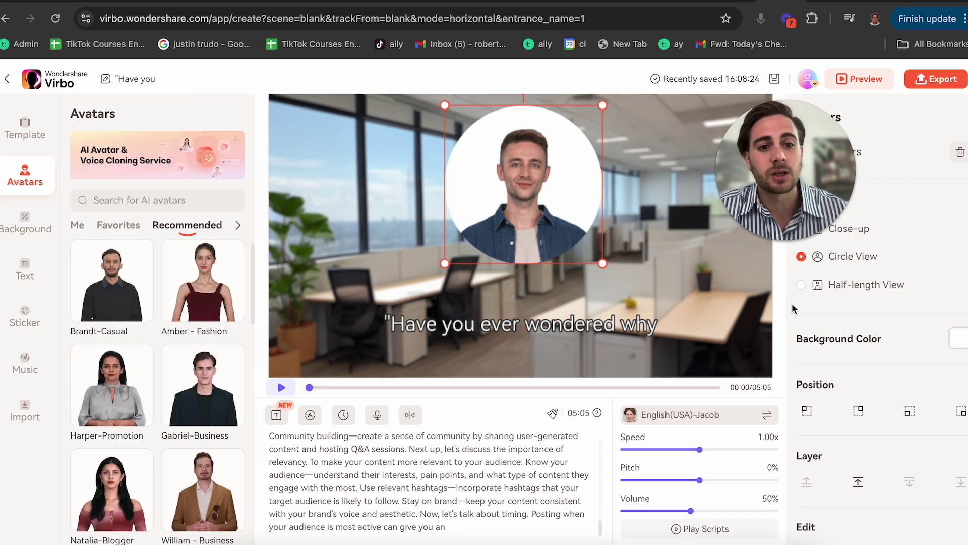
click(802, 286)
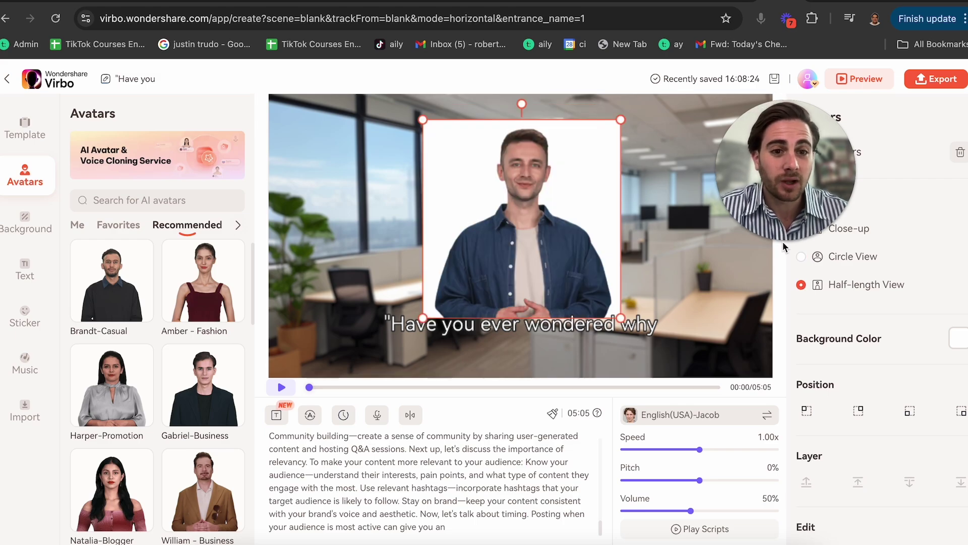
click(801, 229)
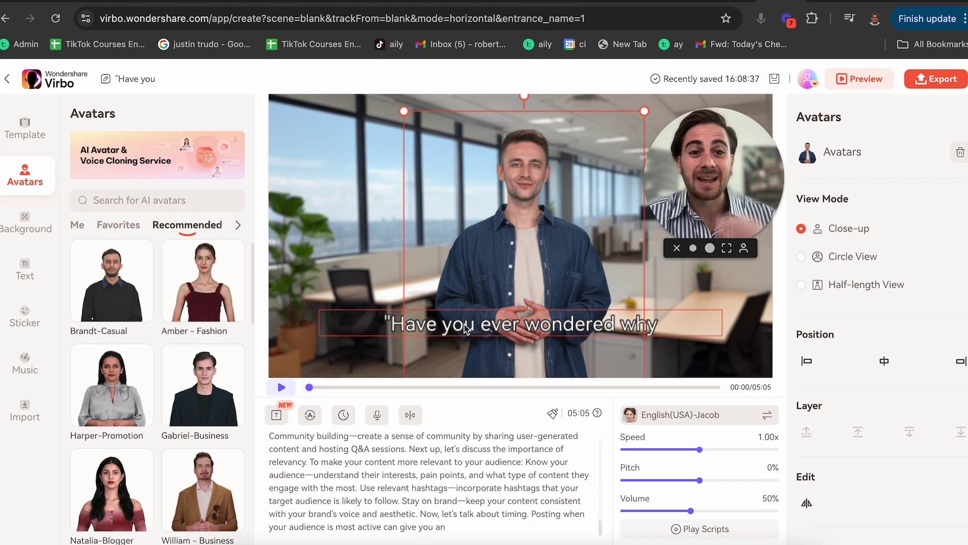
drag(692, 160, 733, 195)
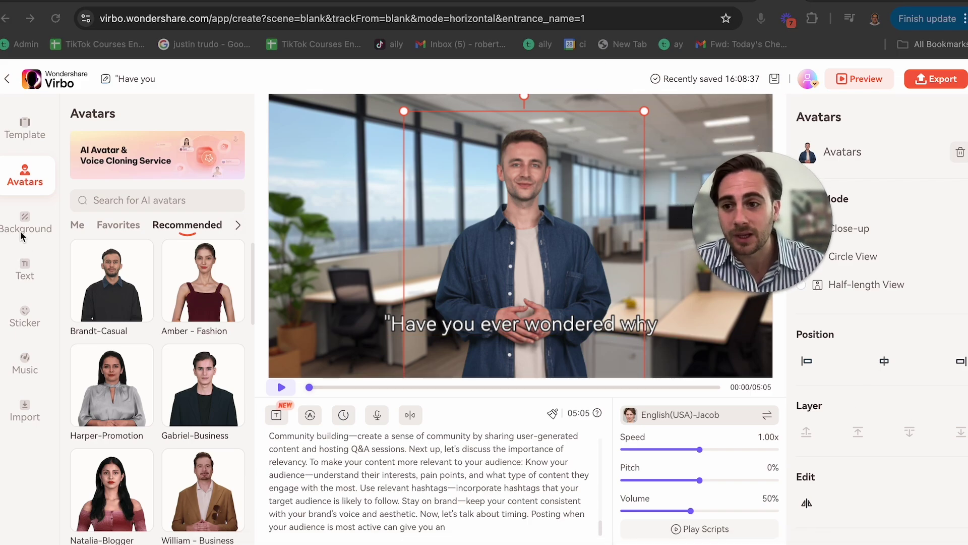
- Add a 'Please enter text' box from the Text styles, then select the avatar
click(25, 273)
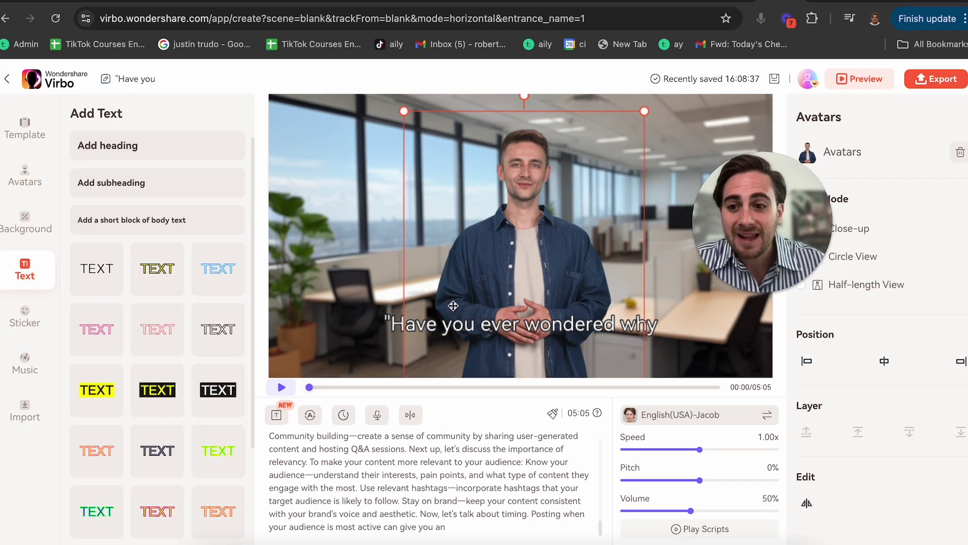
click(455, 338)
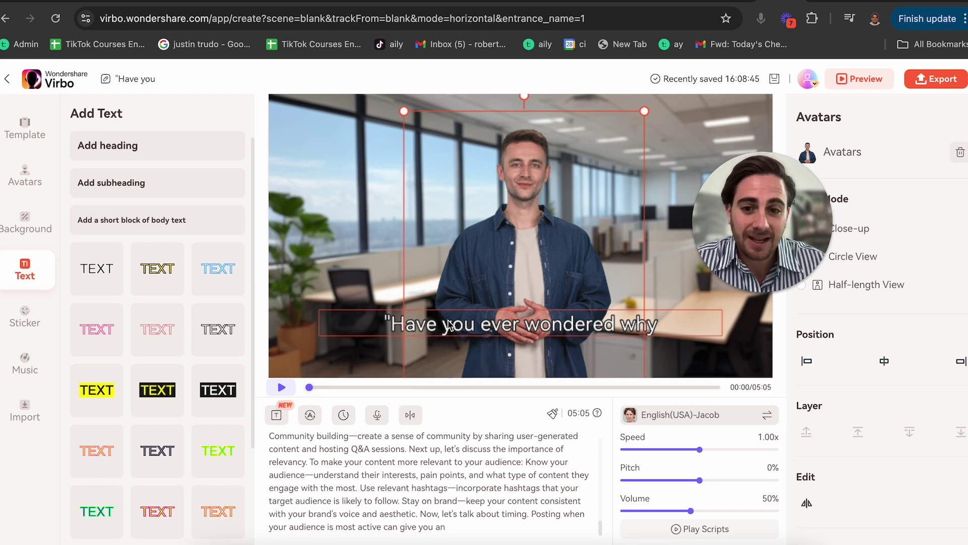
scroll(154, 383, down, 3)
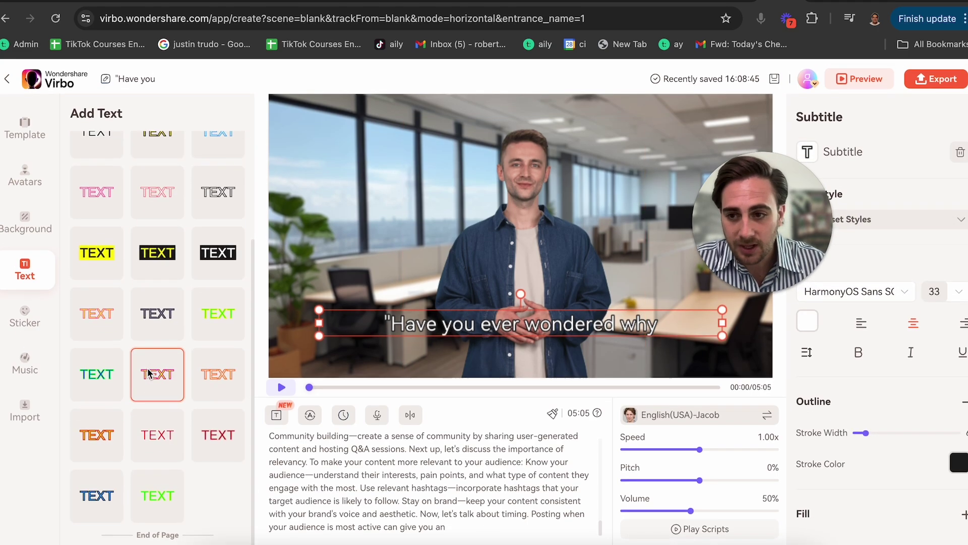
scroll(150, 373, up, 8)
scroll(151, 372, down, 1)
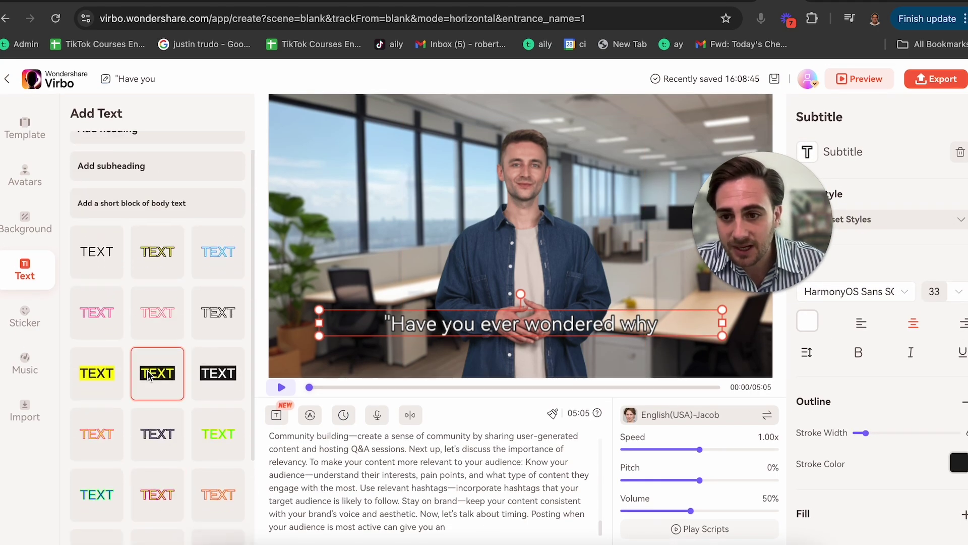
click(224, 314)
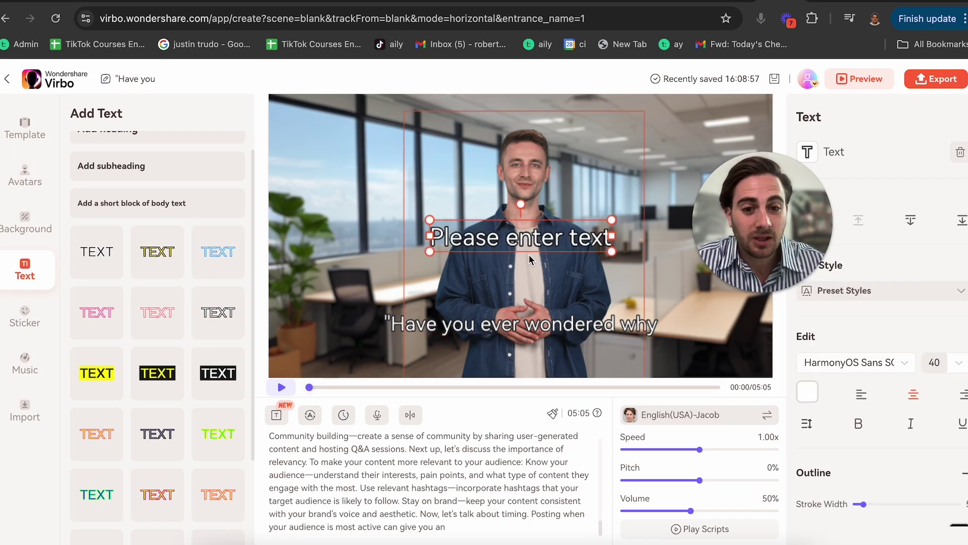
click(481, 265)
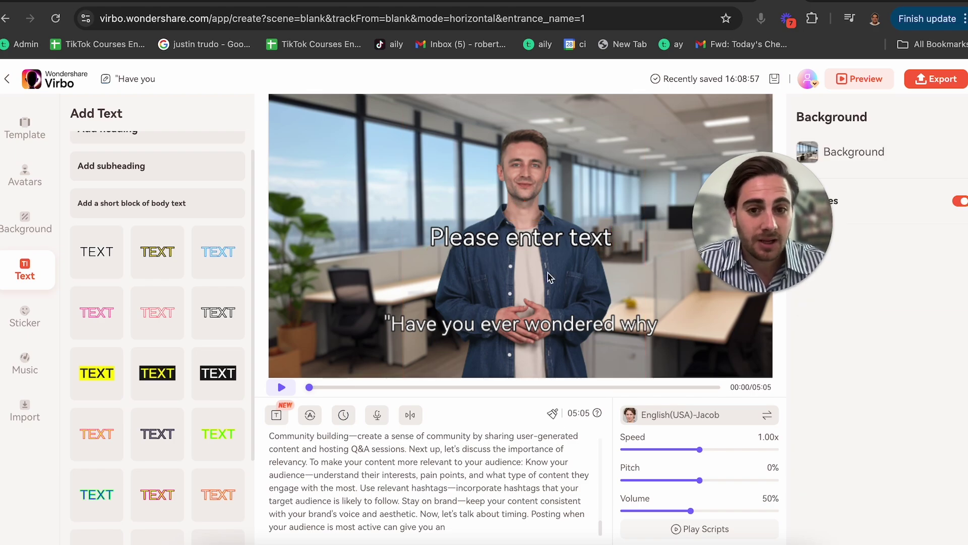
click(563, 290)
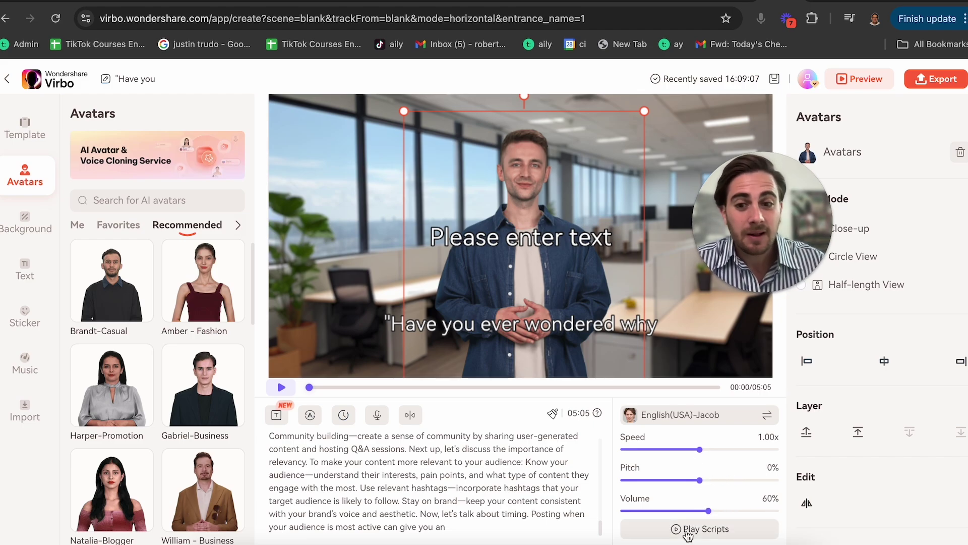
key(XF86AudioRaiseVolume)
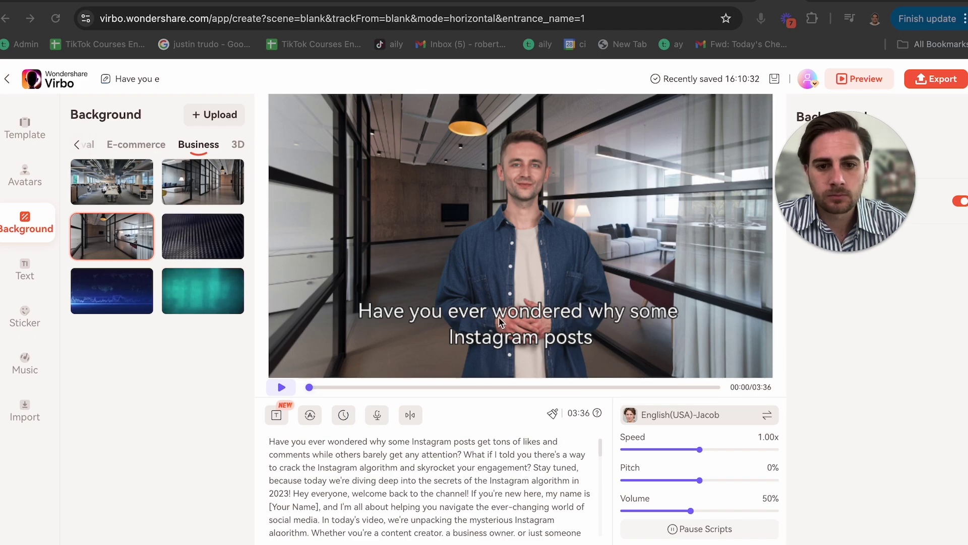
- Stop playback and check the Favorites voices, keeping the English(USA)-Jacob voice
click(674, 533)
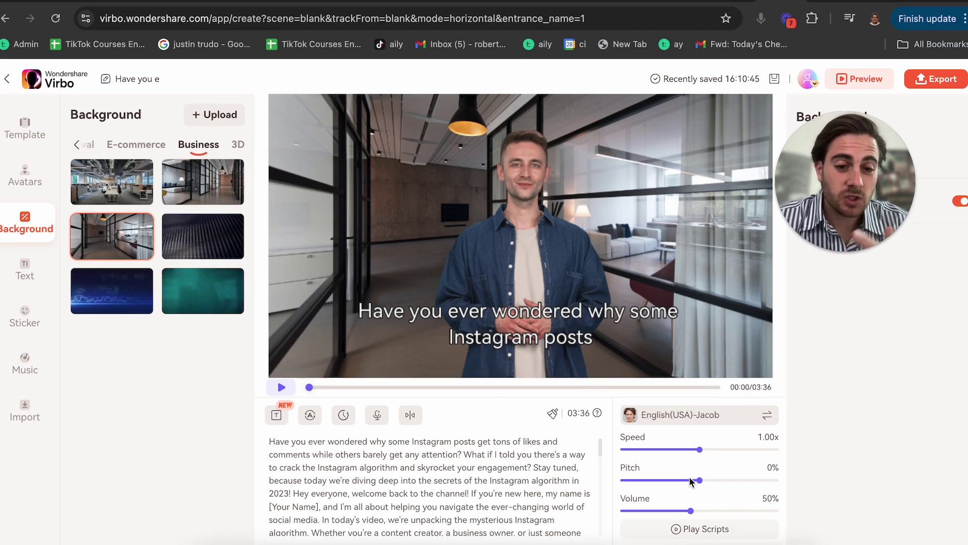
click(724, 425)
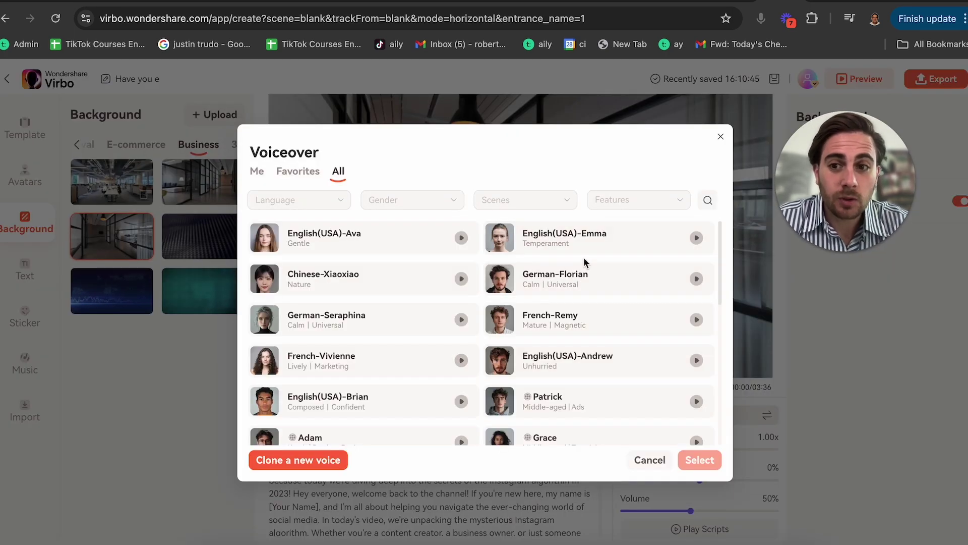
click(298, 175)
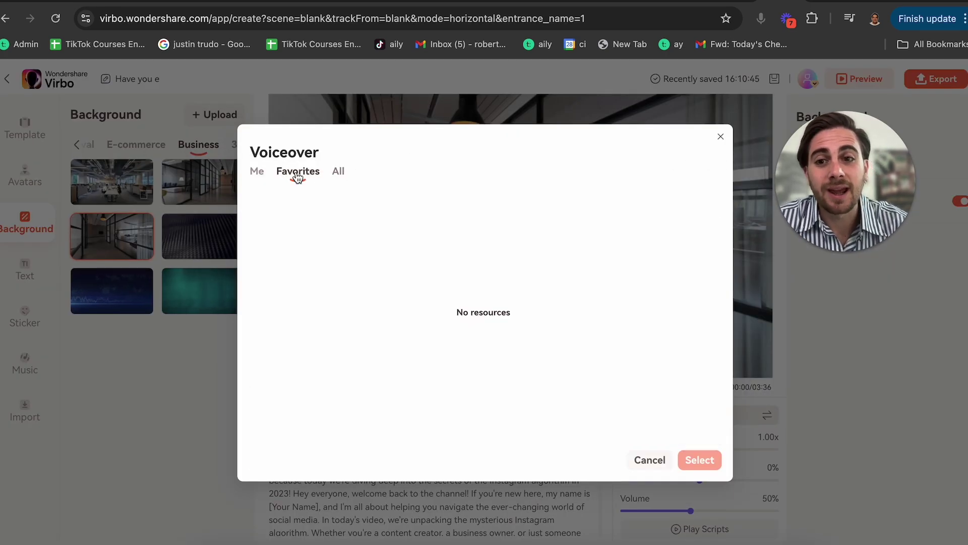
click(721, 136)
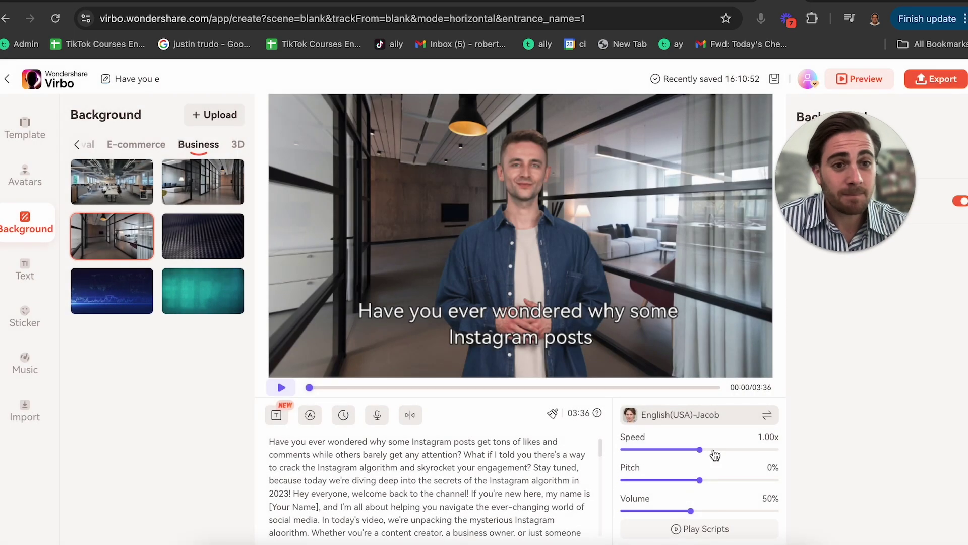
- Look at Upload Audio without uploading, then browse the Sticker and Music libraries
click(376, 412)
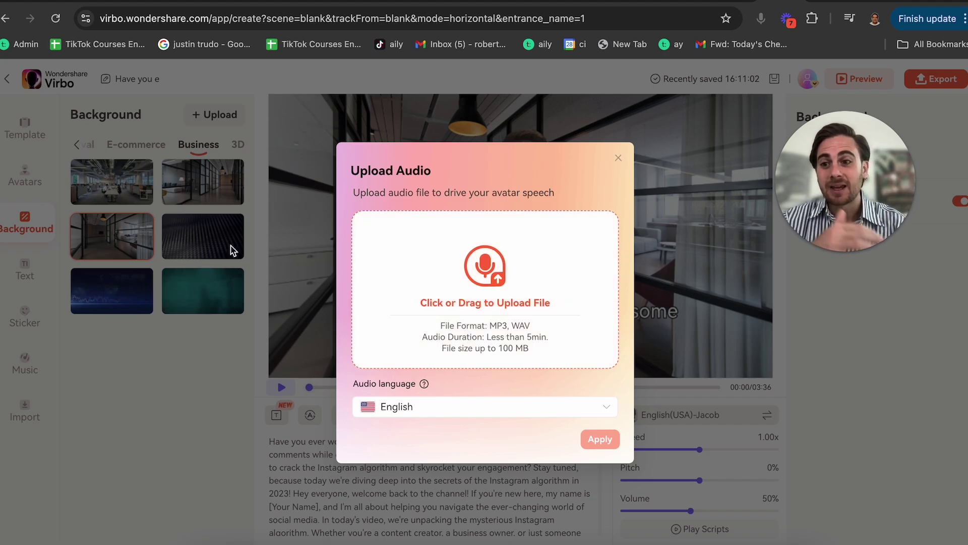
click(618, 158)
click(25, 317)
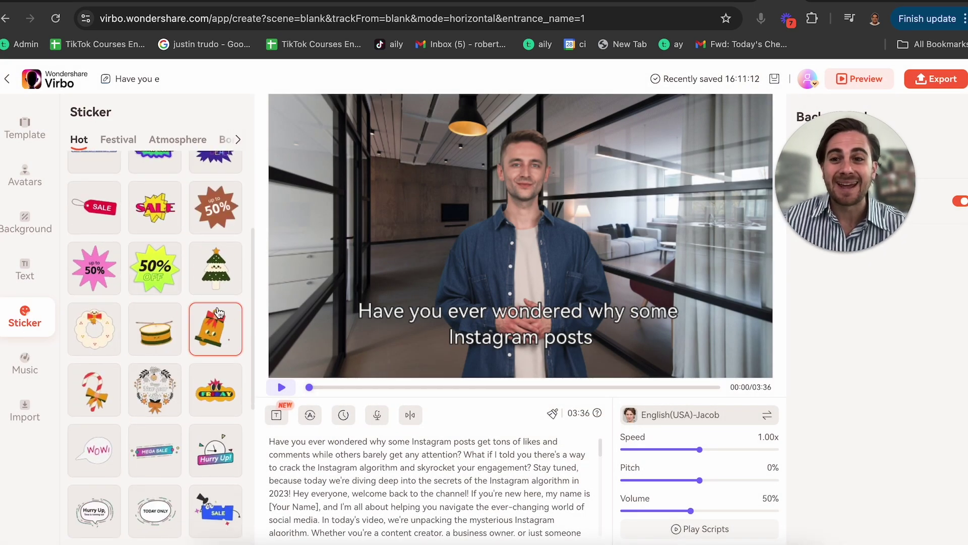
scroll(137, 305, down, 2)
click(25, 371)
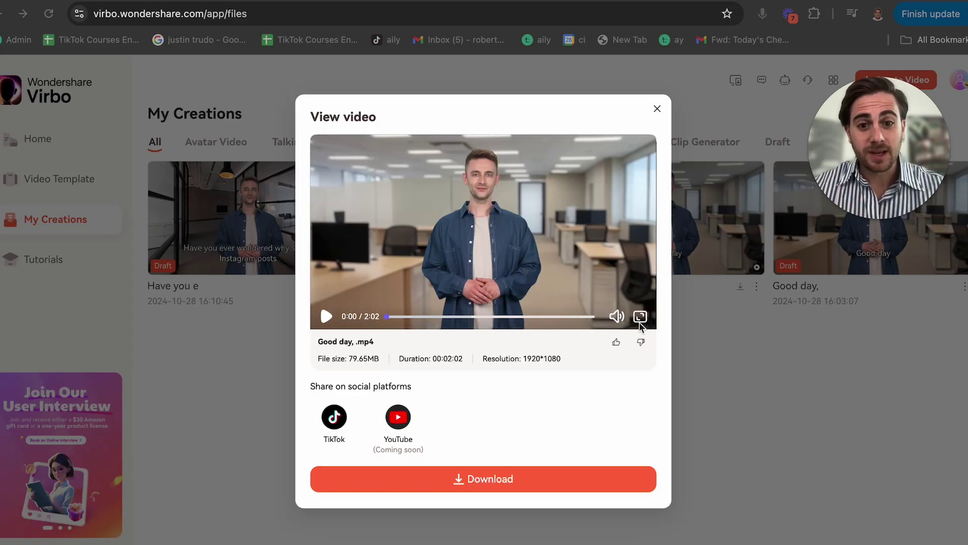
- Watch the finished video full screen, close its preview, and filter My Creations to Url to Video
click(640, 318)
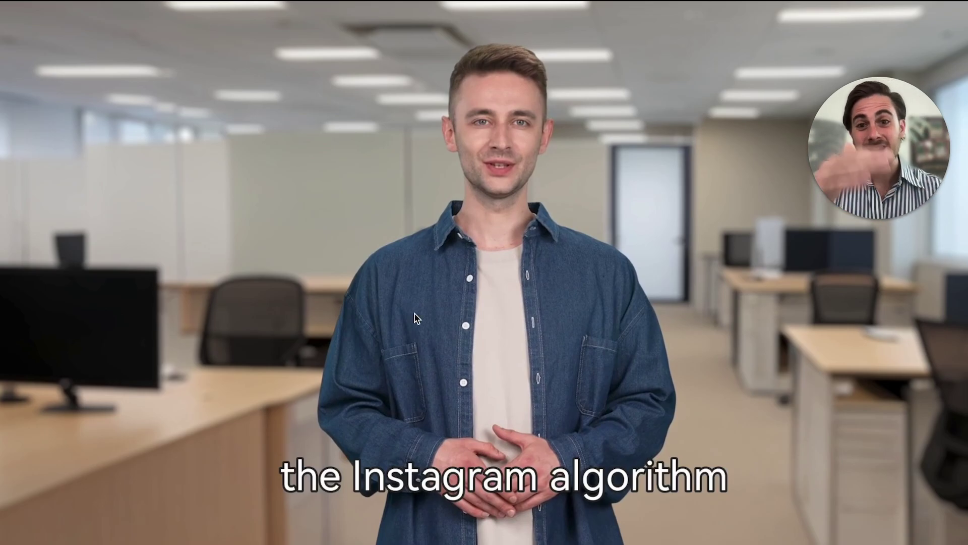
key(Escape)
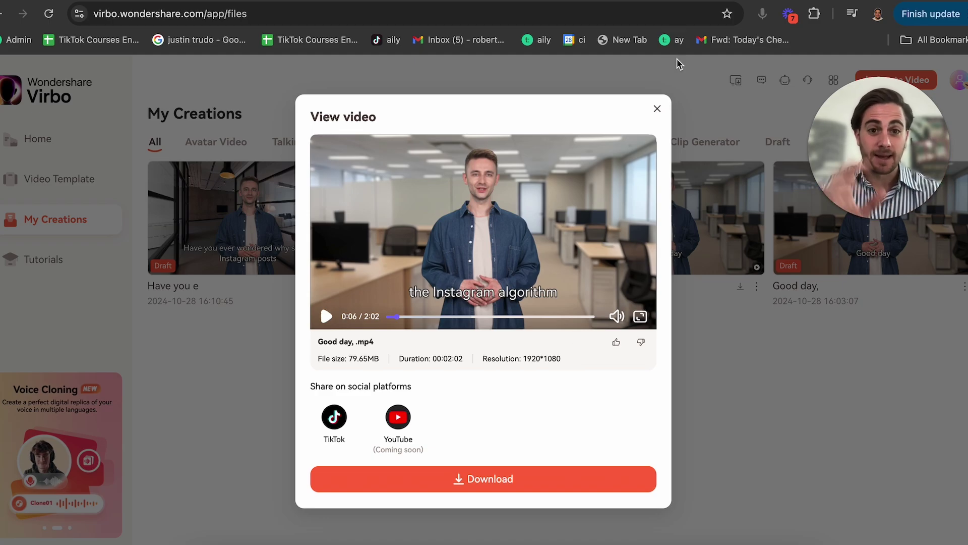
click(658, 108)
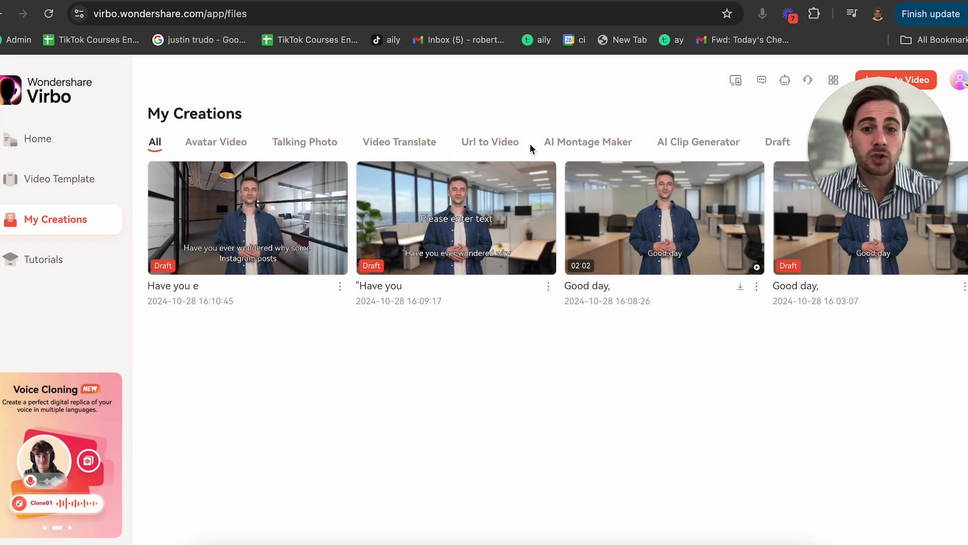
click(501, 146)
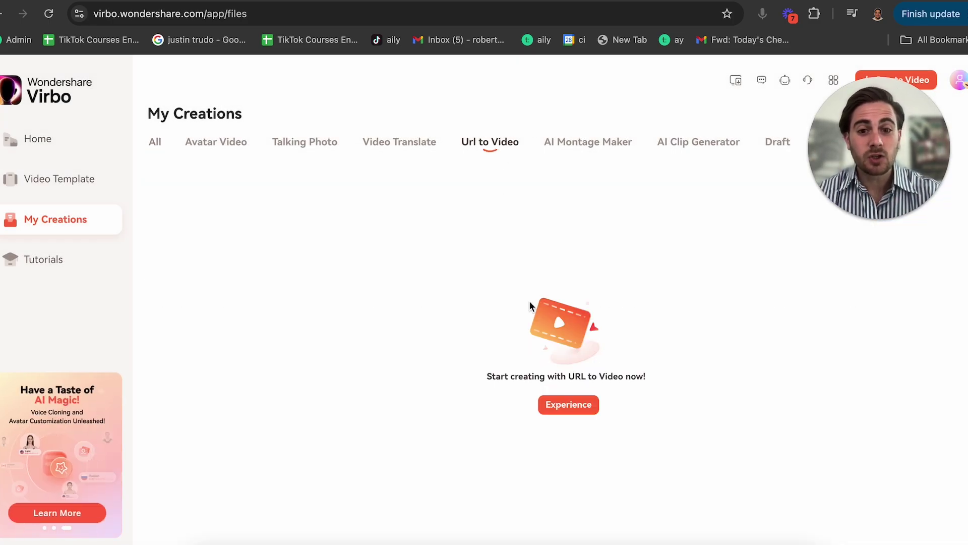
- Start a URL to Video project and copy the Blue Yeti Amazon listing's URL
click(571, 406)
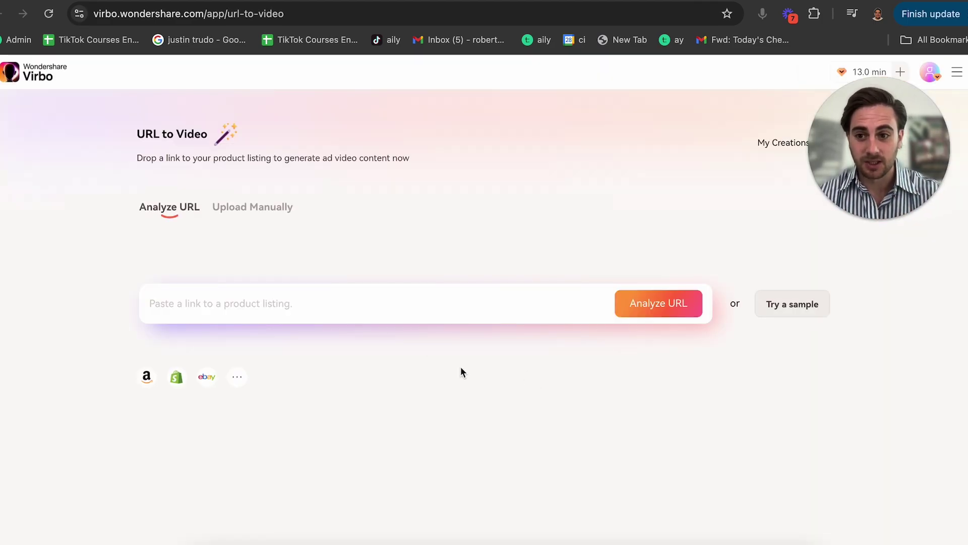
click(407, 308)
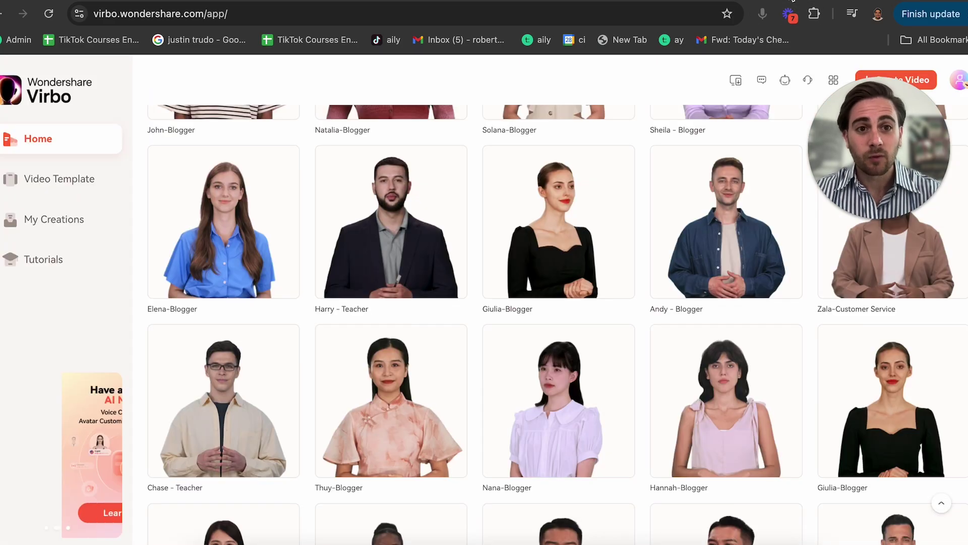
key(ctrl+l)
text(amaz)
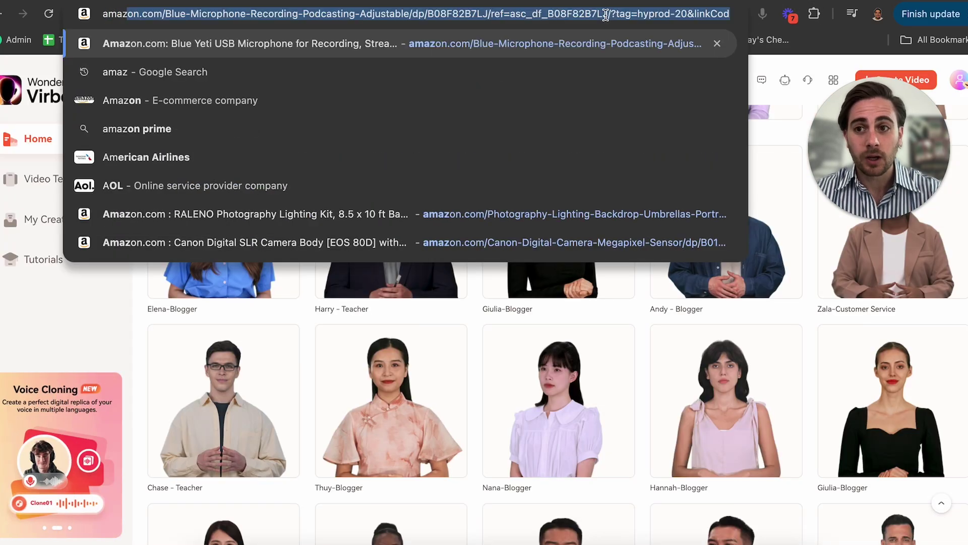
key(Return)
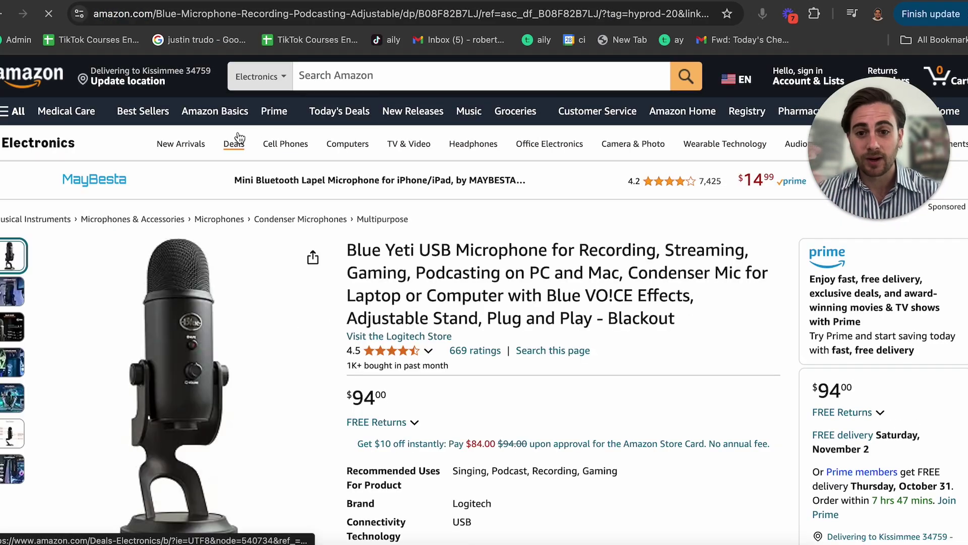
scroll(216, 335, down, 1)
click(307, 15)
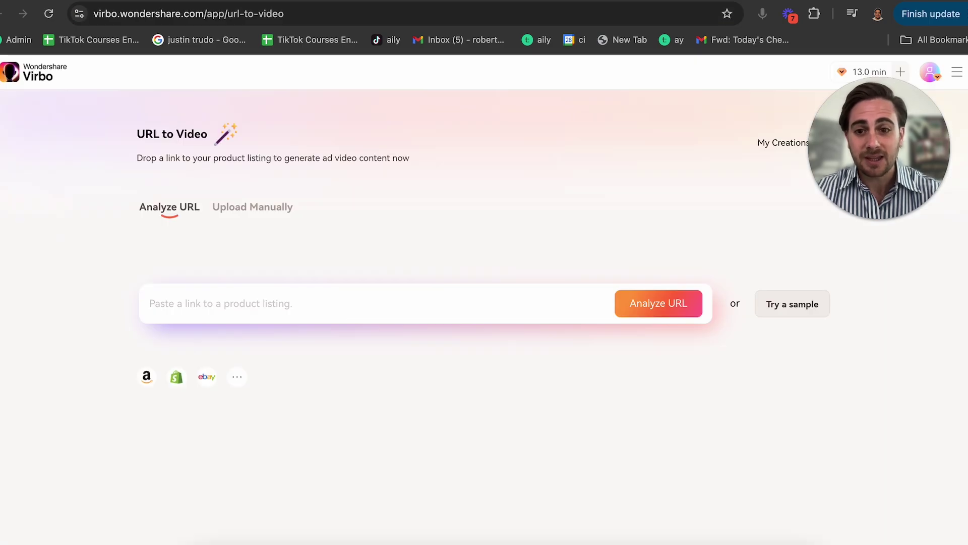
- Paste the Amazon listing link into the product field and analyse it
click(411, 290)
key(super+v)
click(636, 306)
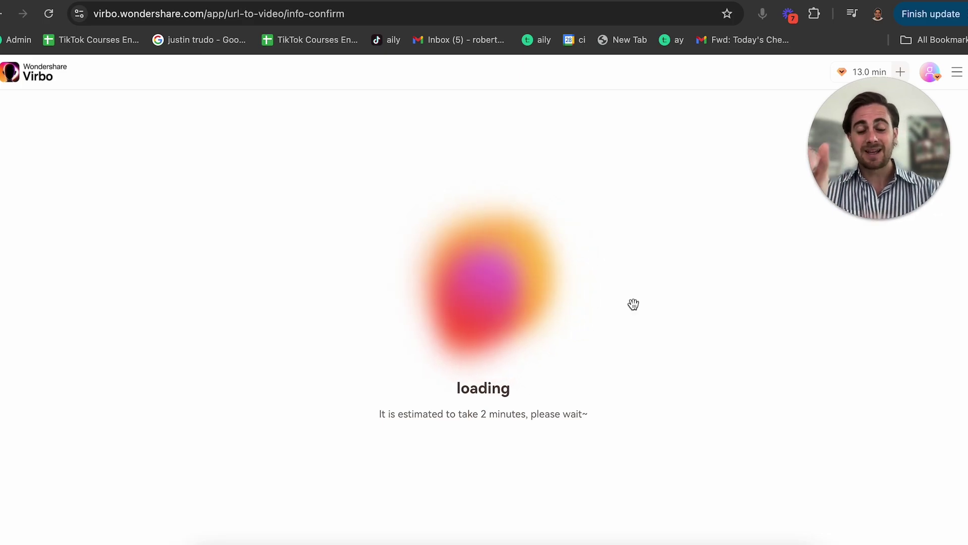
- Review the Blue Yeti images and description, keep AI Avatar and voiceover, and generate the videos
scroll(327, 418, down, 2)
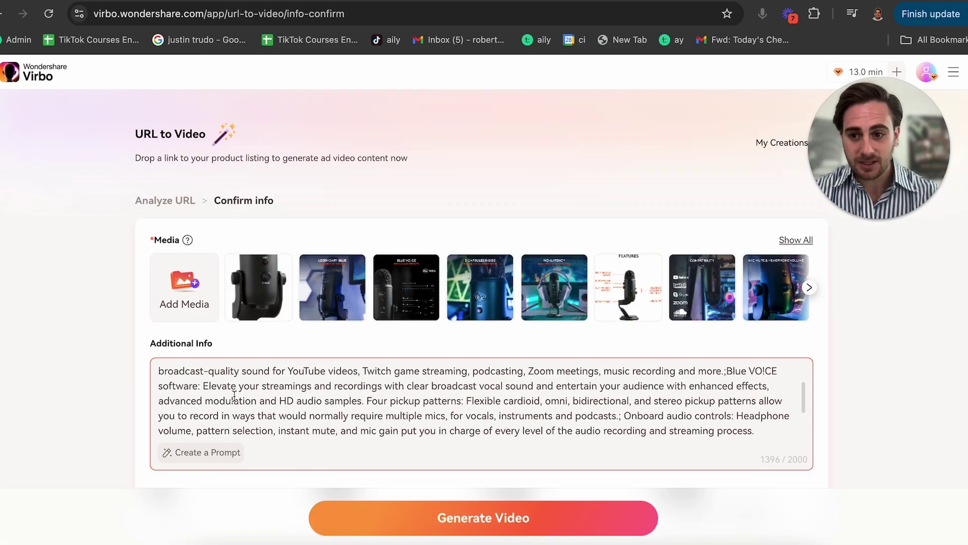
scroll(235, 399, up, 2)
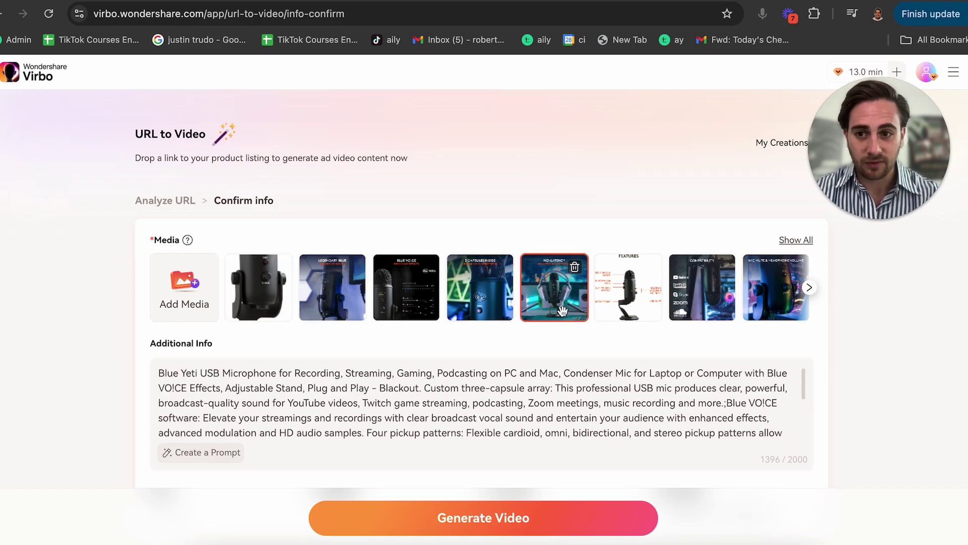
scroll(562, 310, down, 2)
scroll(320, 404, down, 2)
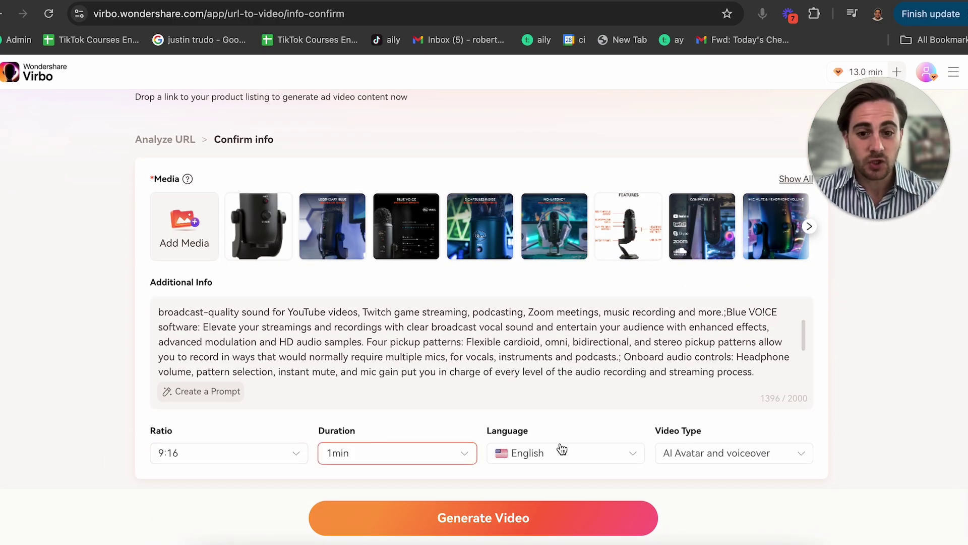
click(716, 459)
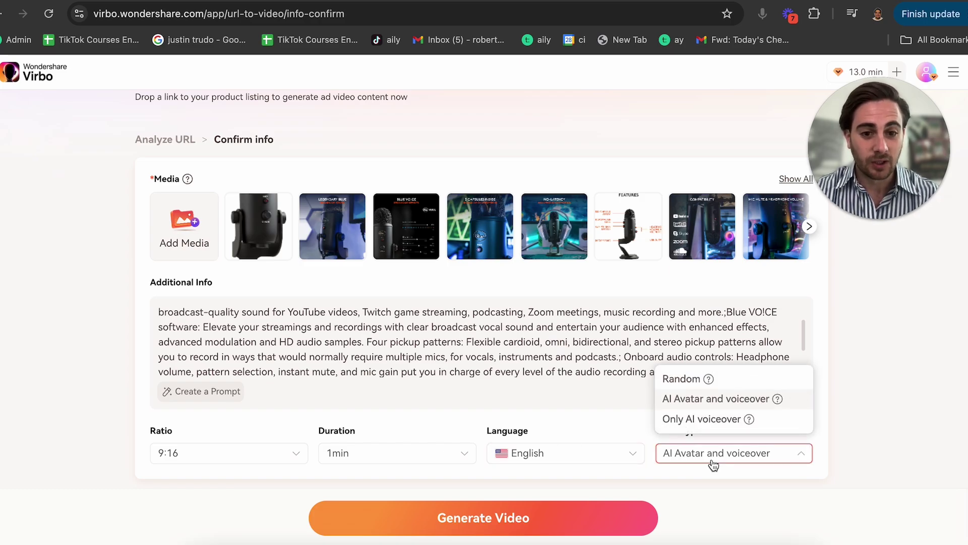
click(538, 512)
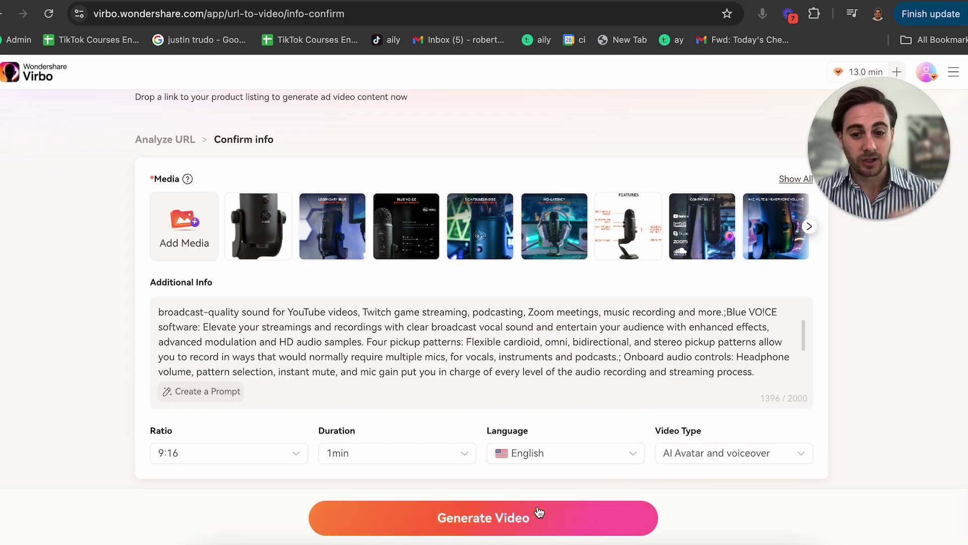
click(538, 512)
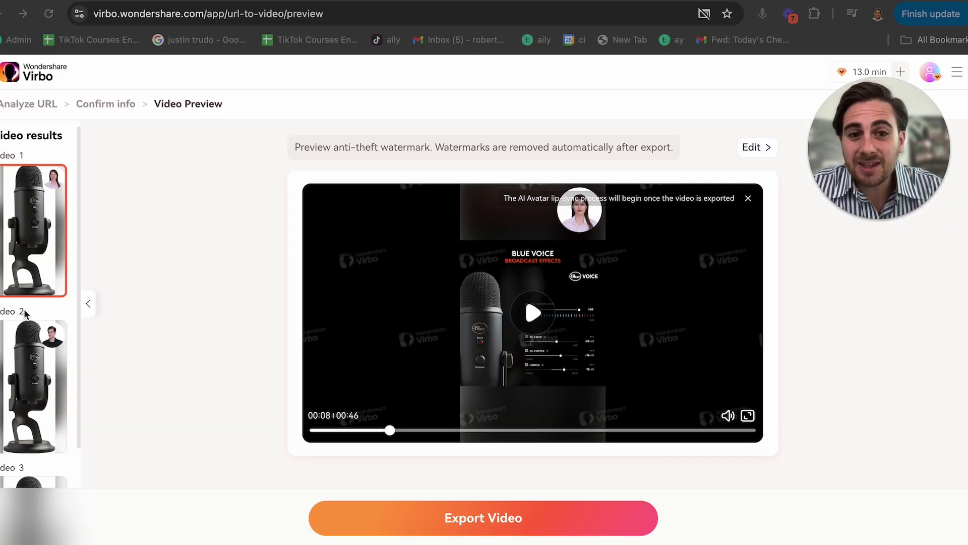
- Preview Video 2 and Video 3, then open Video 3's assets for editing
scroll(24, 312, down, 3)
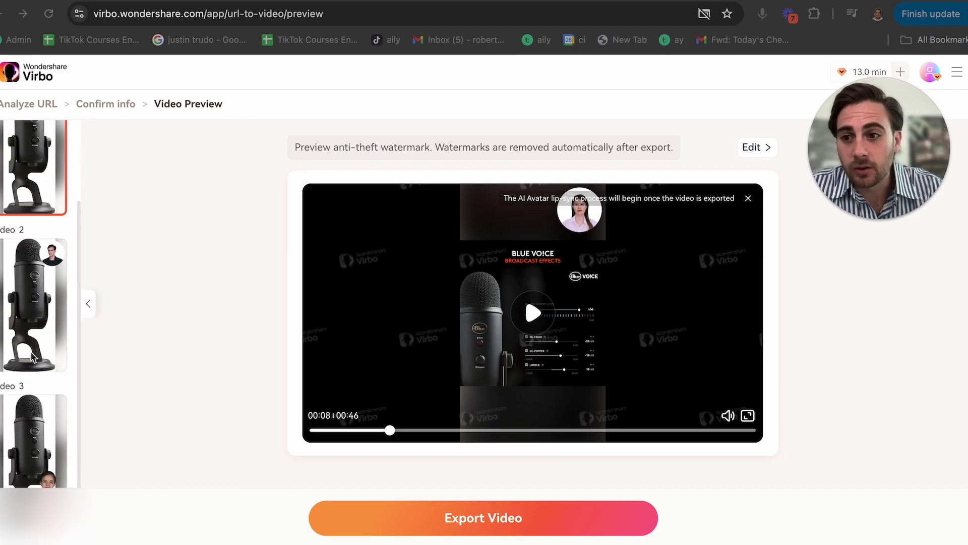
scroll(31, 356, up, 1)
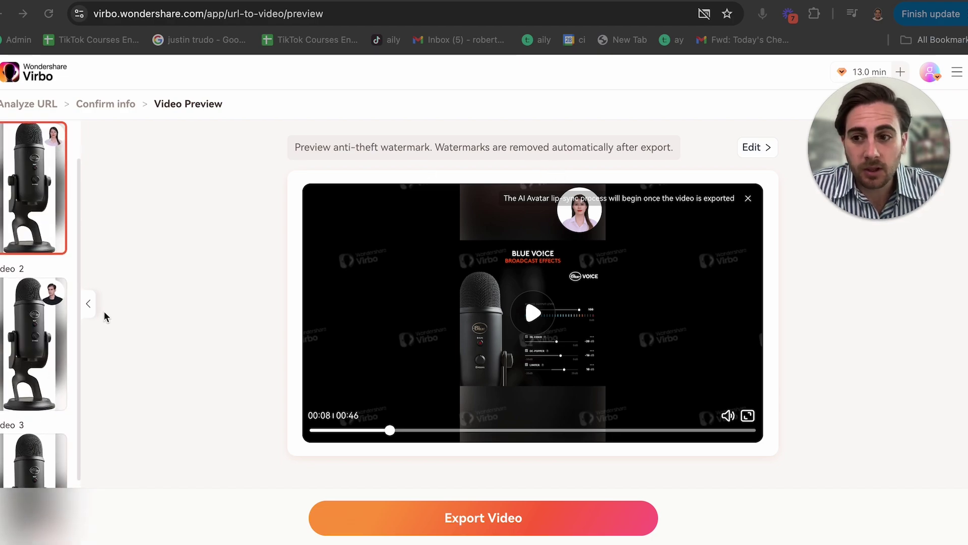
click(33, 343)
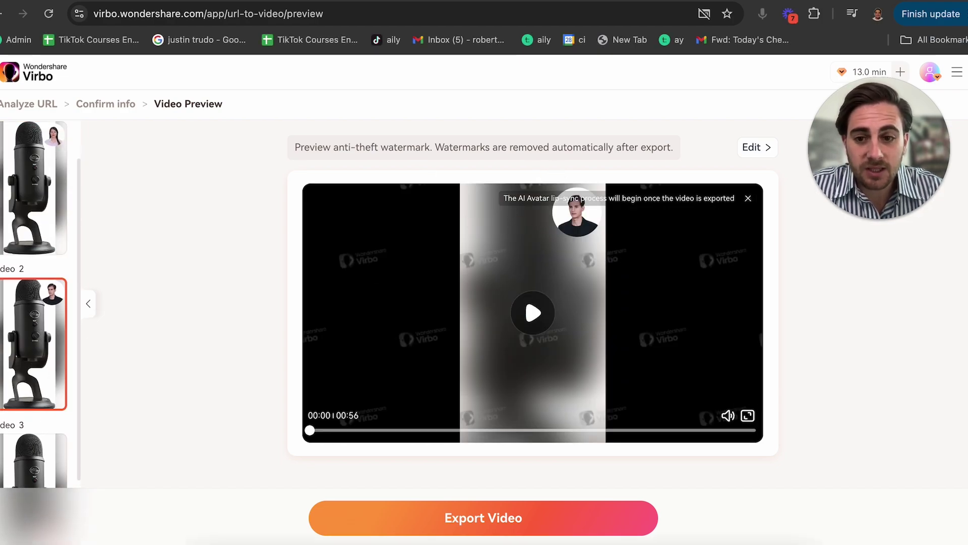
scroll(34, 343, down, 1)
click(33, 439)
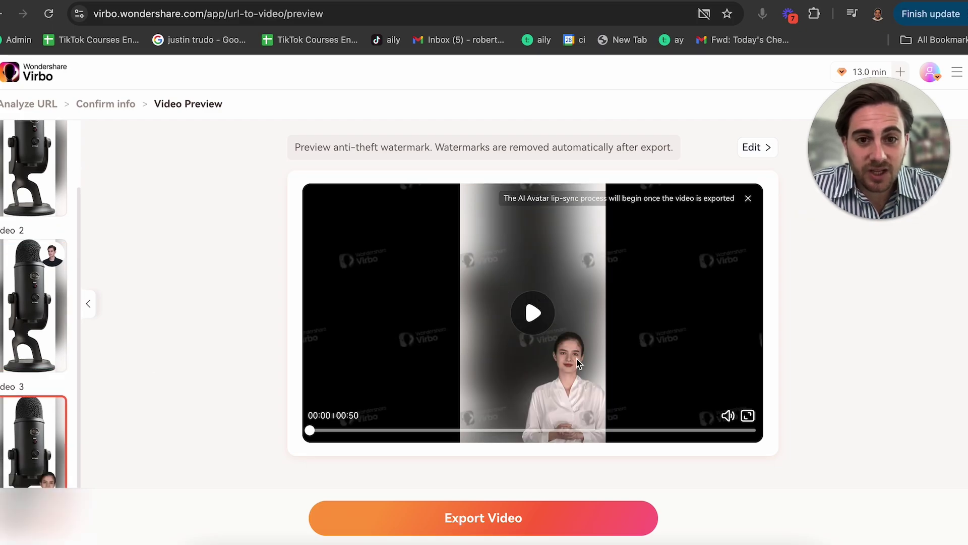
click(758, 156)
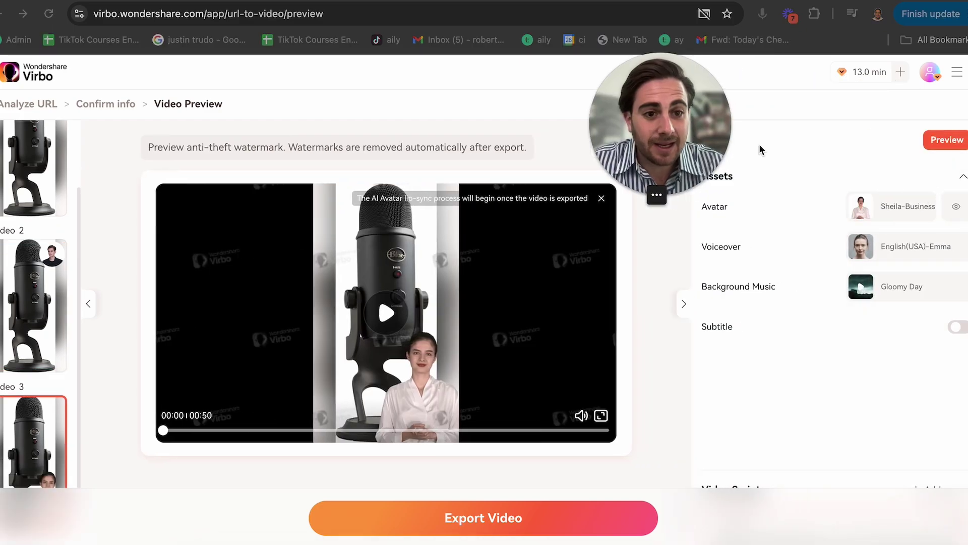
- Replace Video 3's avatar with Andy - Blogger, found by searching 'andy'
click(897, 205)
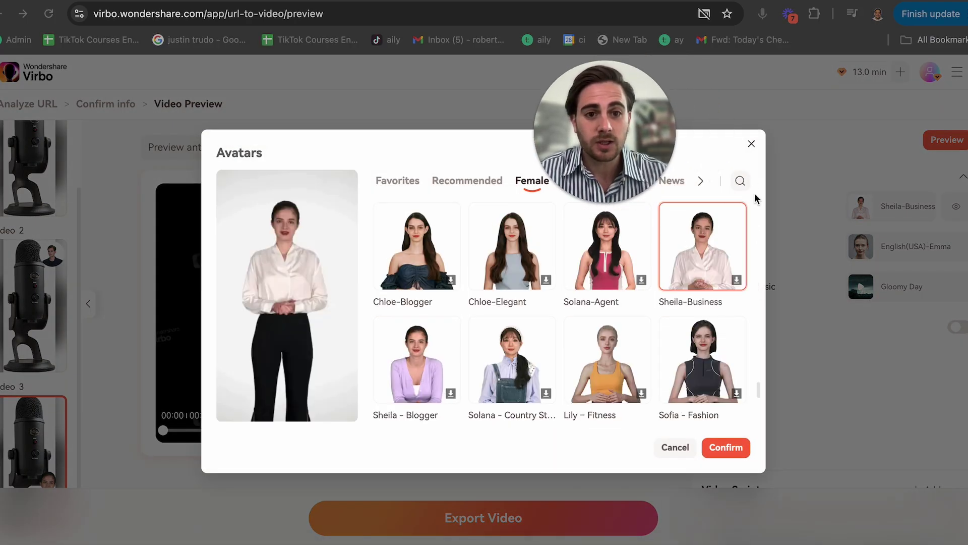
click(740, 181)
text(andy)
key(Escape)
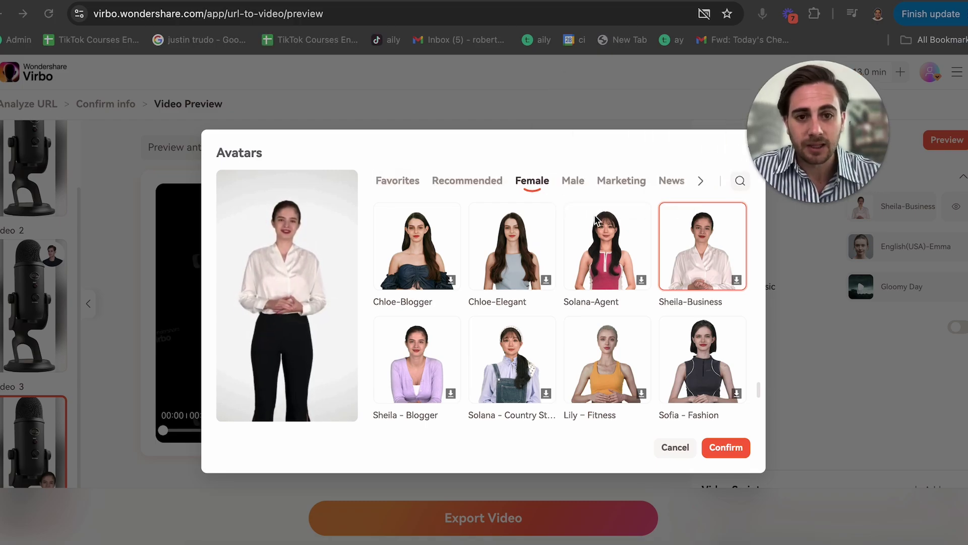
click(739, 181)
key(Return)
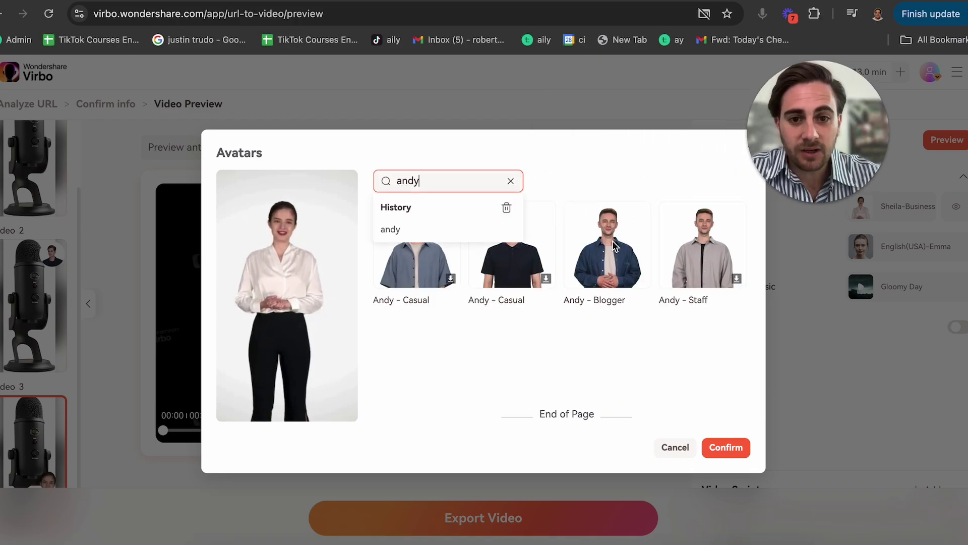
click(614, 246)
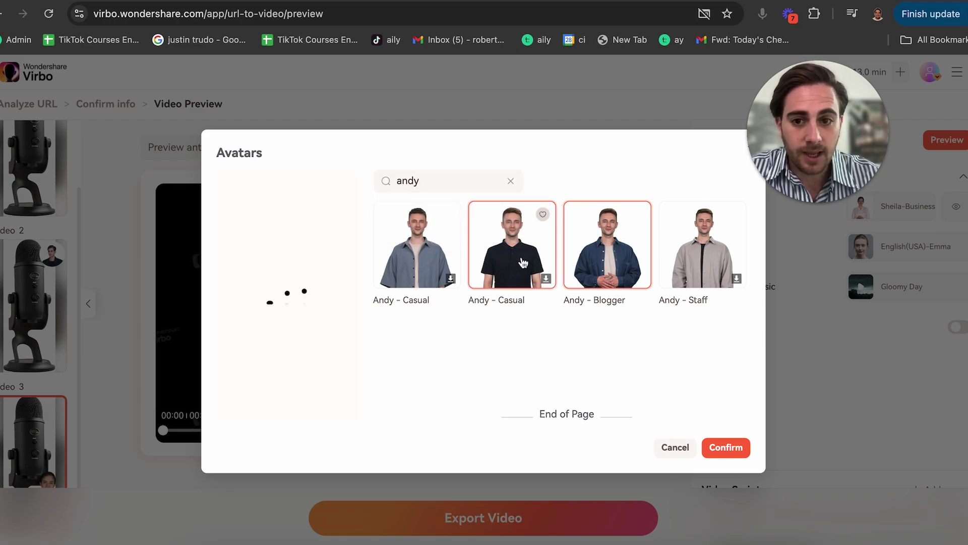
click(734, 449)
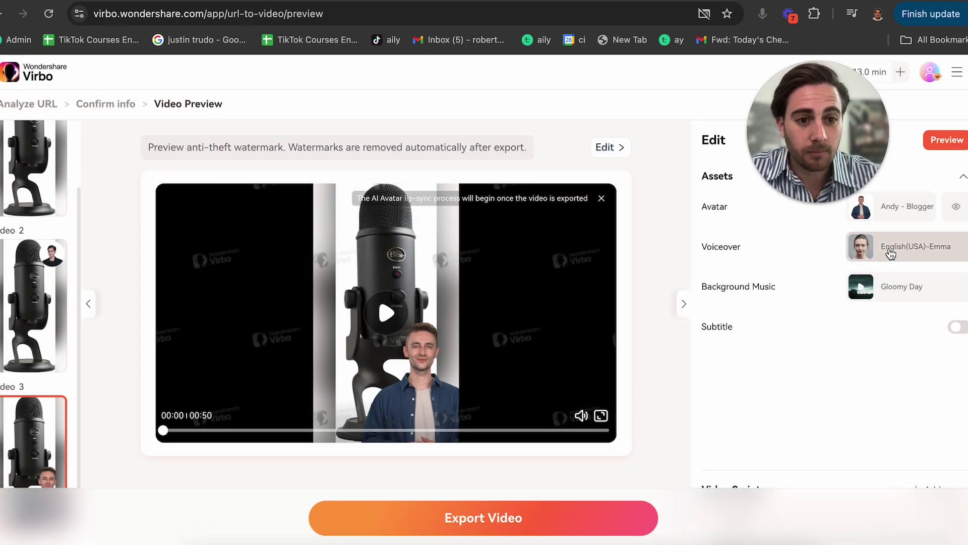
- Set the voiceover to English(USA)-Brian, preview the video, and export it
click(891, 249)
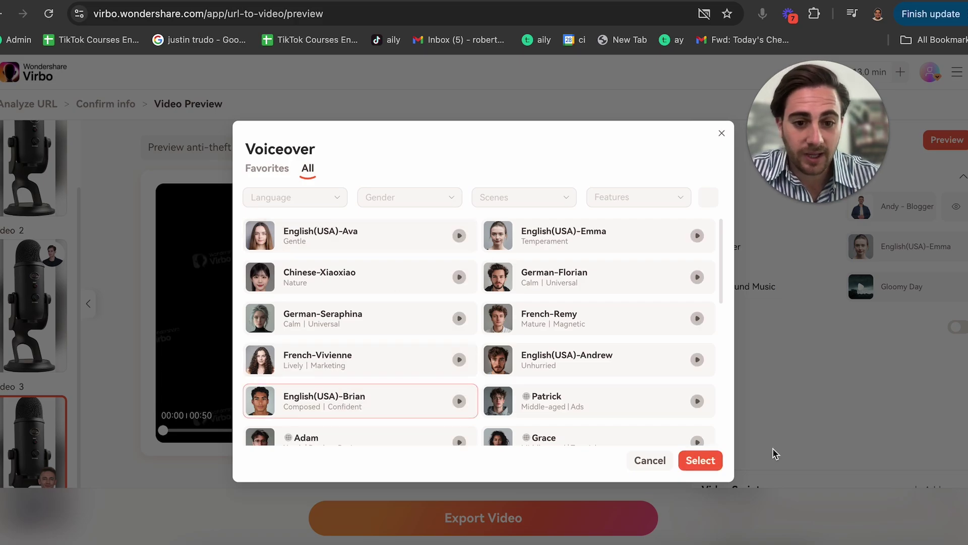
click(701, 461)
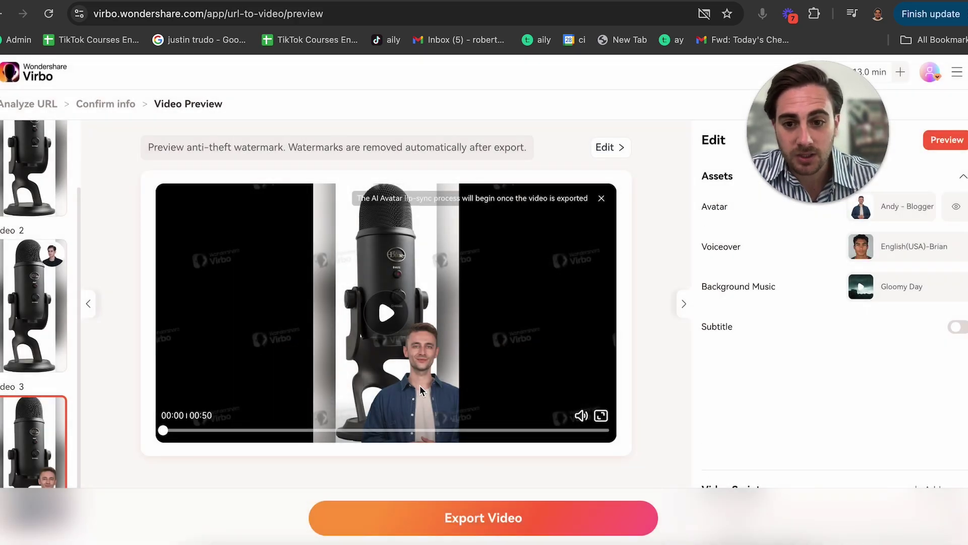
click(423, 367)
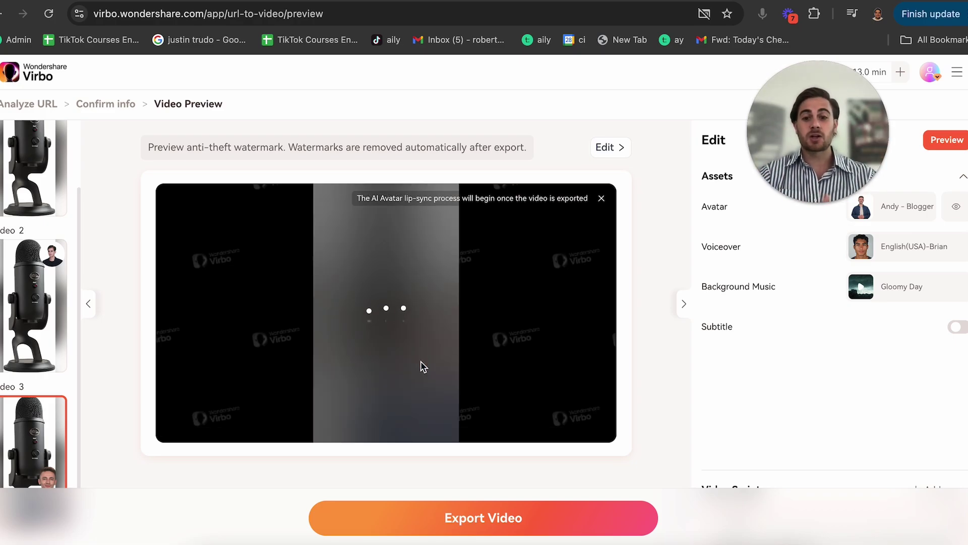
click(482, 505)
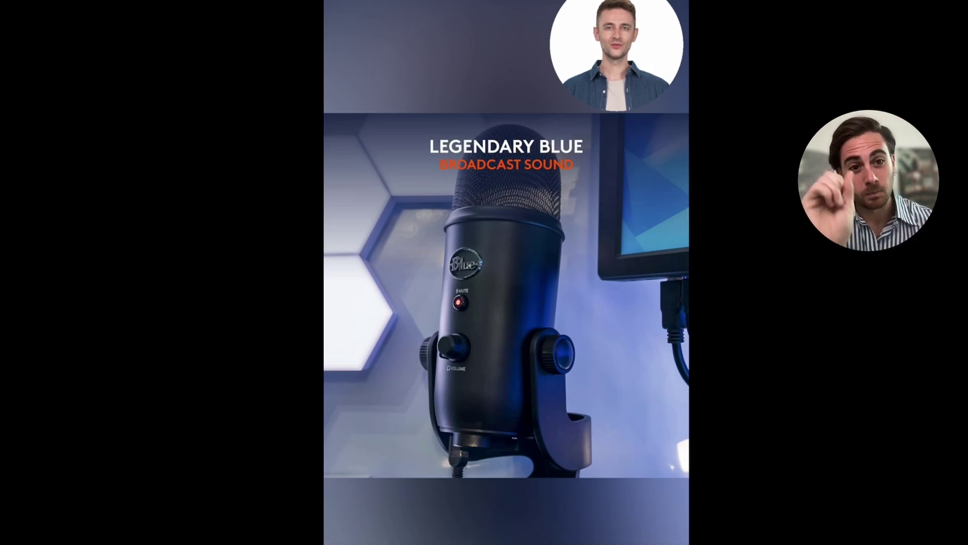
- Exit full-screen playback of the exported microphone ad
key(Escape)
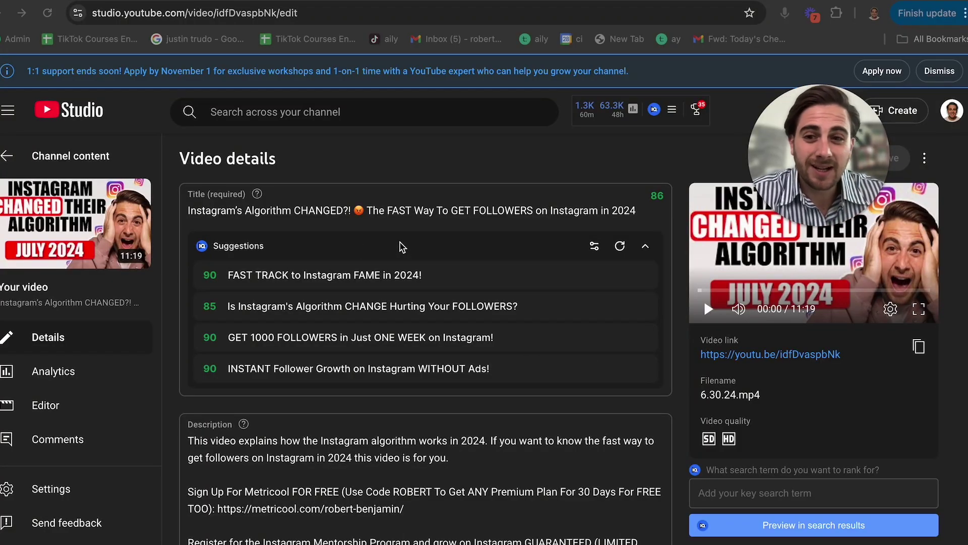
- Select 'Instagram's' in the title and the description's first paragraph
double_click(203, 217)
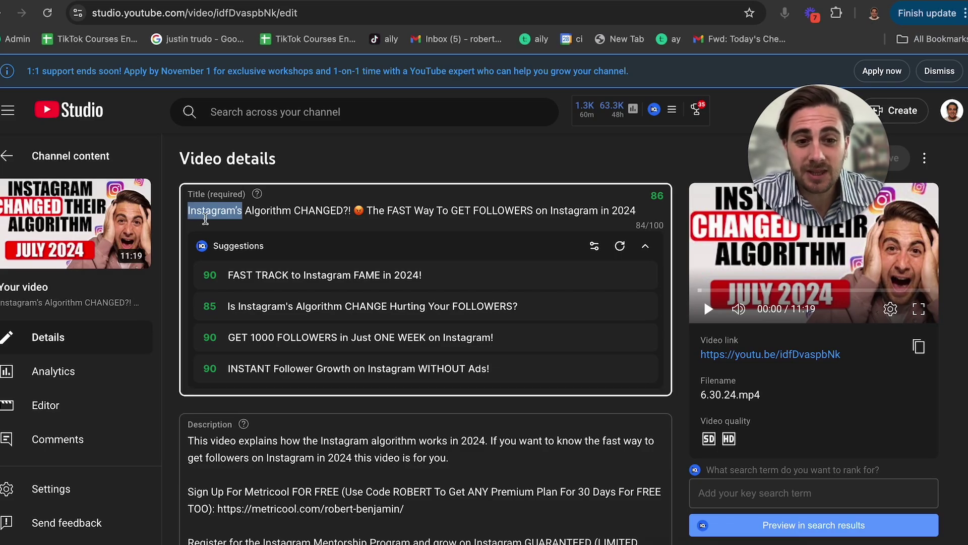
scroll(270, 205, down, 3)
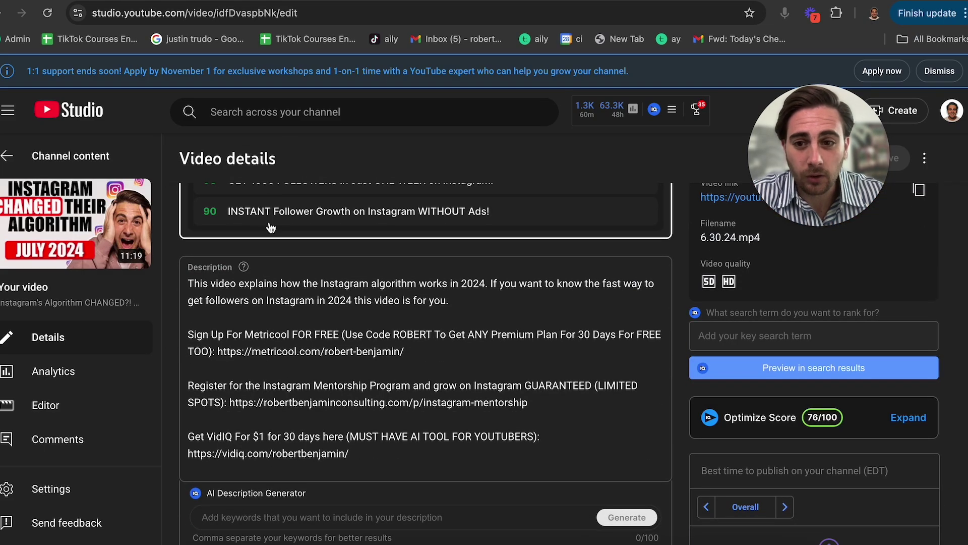
triple_click(266, 301)
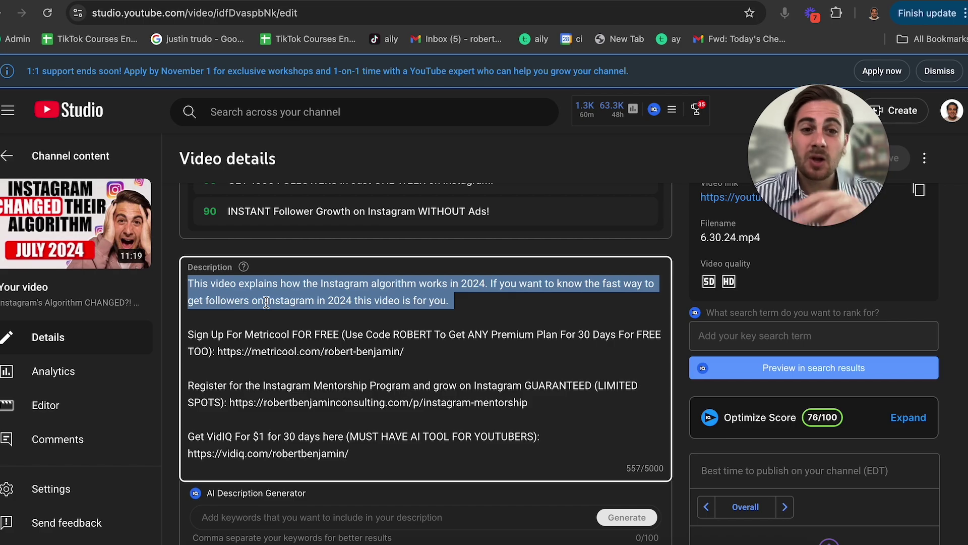
scroll(267, 302, down, 20)
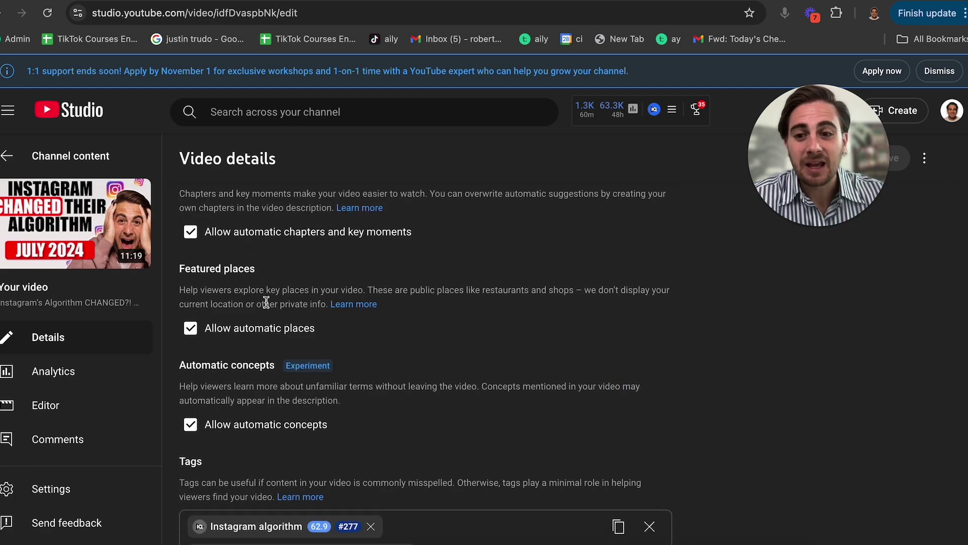
scroll(266, 306, down, 2)
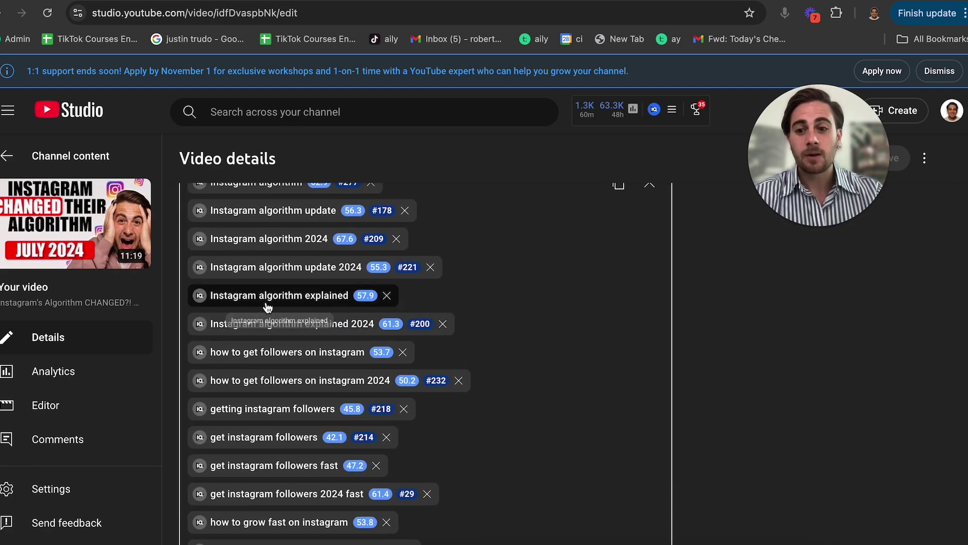
- Highlight all 'instagram algorithm' matches on the details page, then open the video's analytics
key(ctrl+f)
text(instagram a)
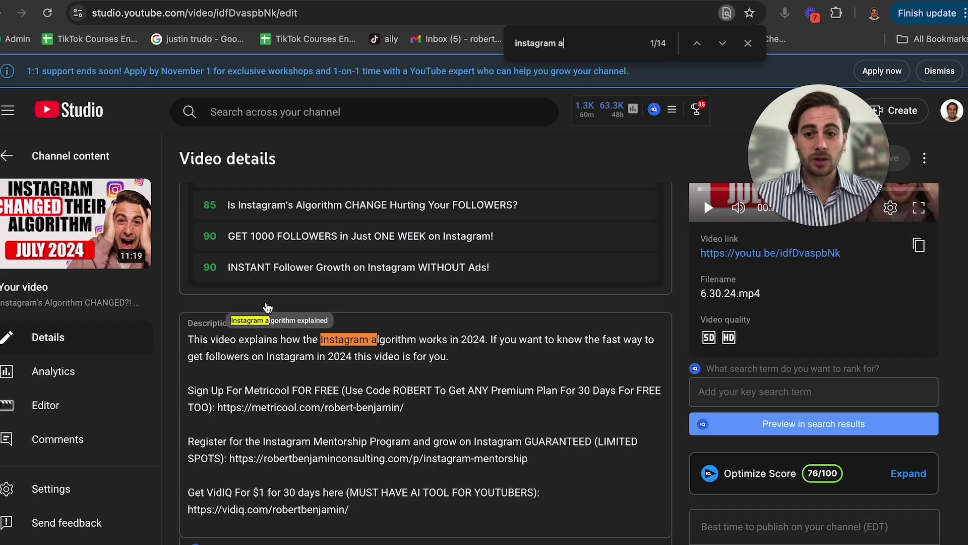
text(lgorithm)
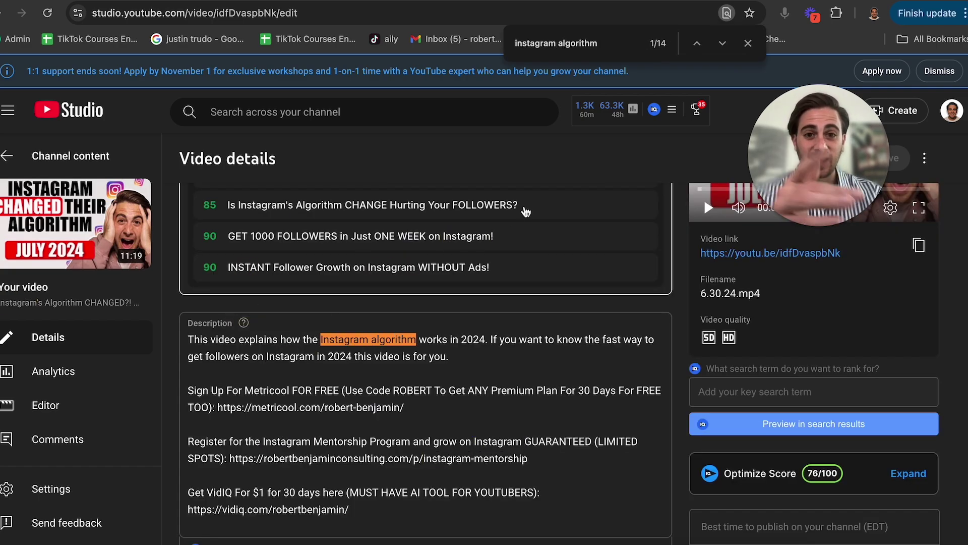
scroll(414, 346, down, 3)
scroll(413, 347, down, 15)
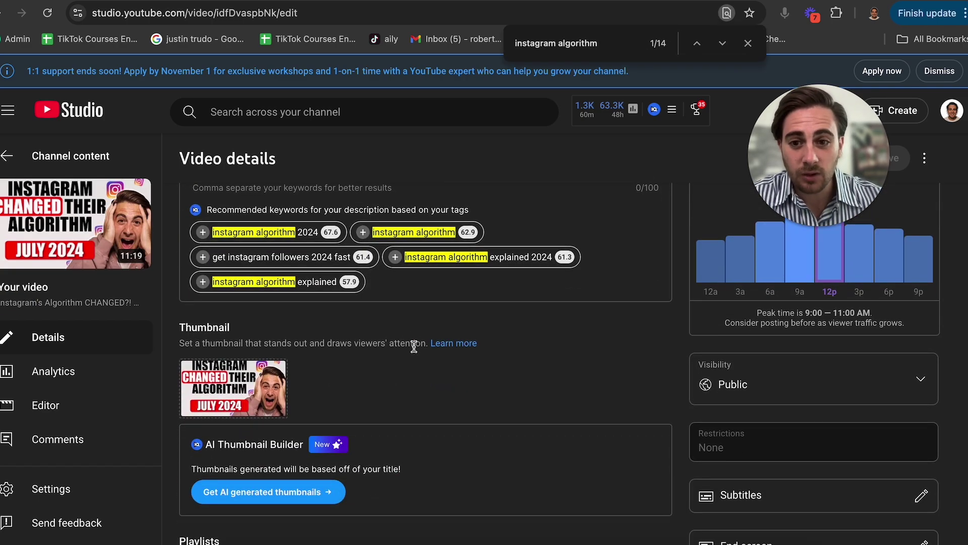
scroll(414, 346, down, 10)
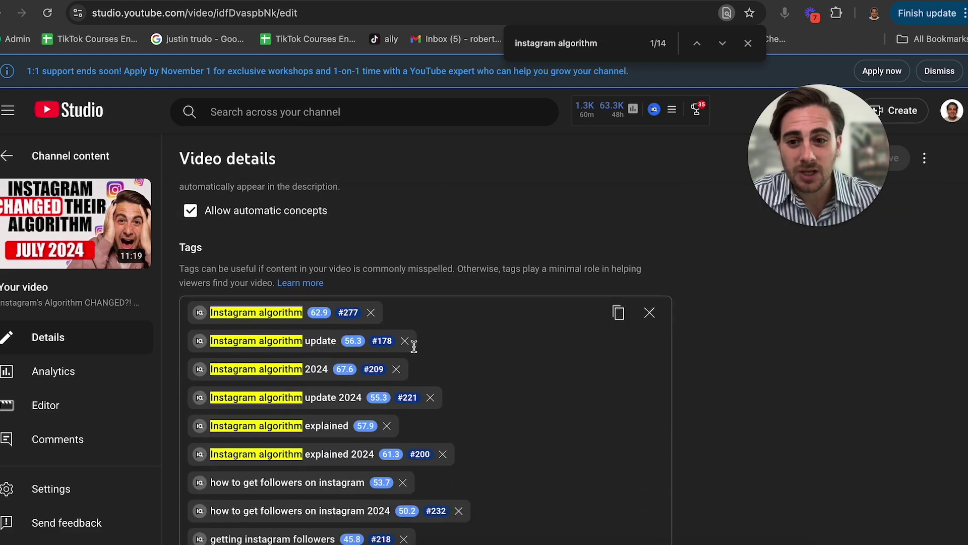
scroll(414, 346, up, 1)
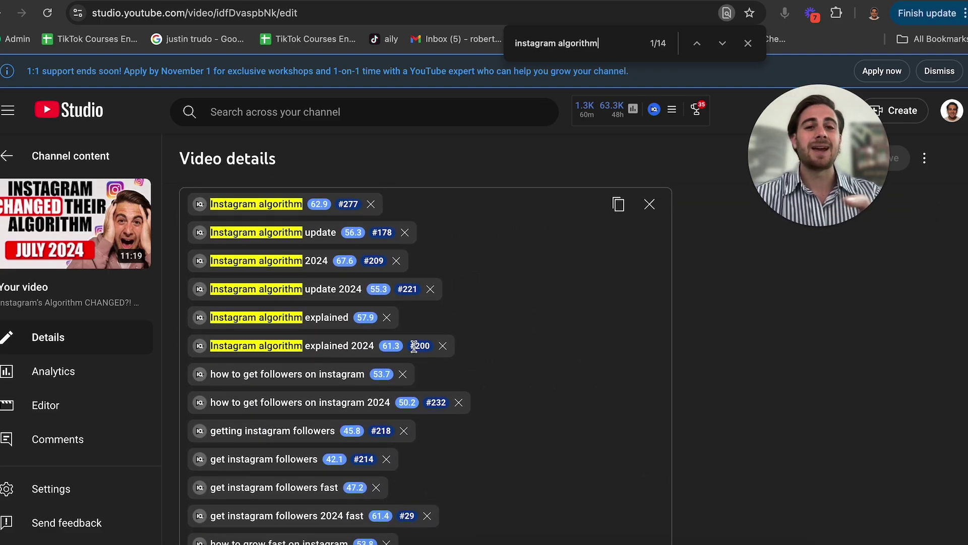
click(63, 386)
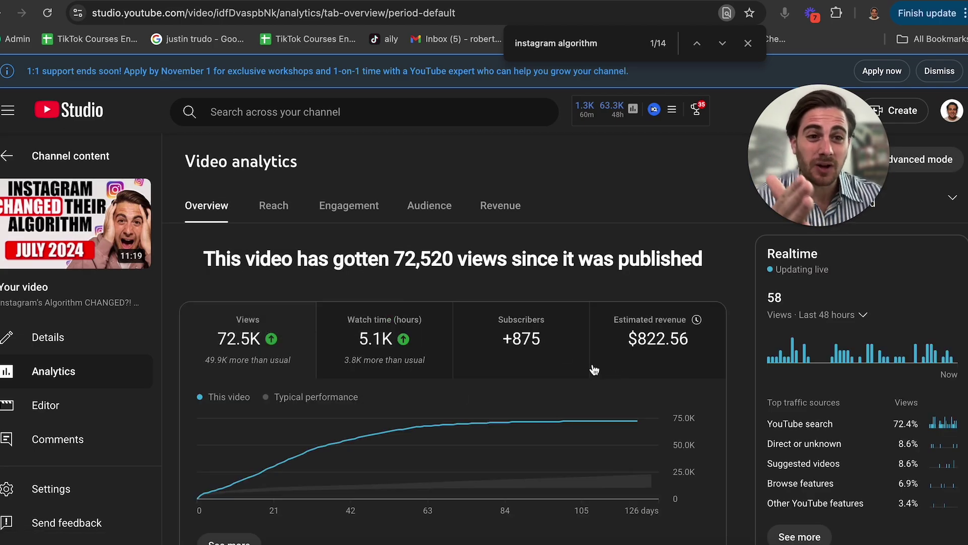
click(129, 350)
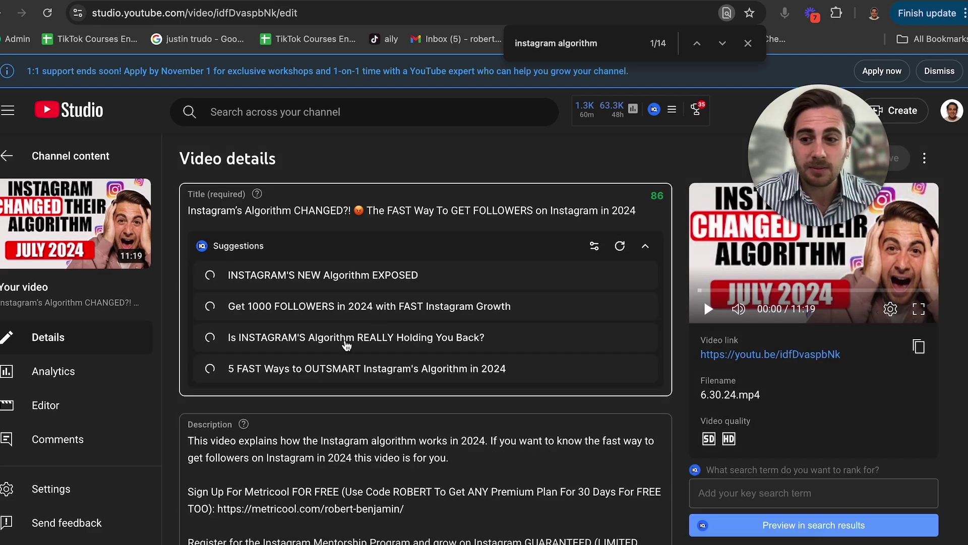
scroll(311, 385, down, 20)
scroll(310, 385, down, 7)
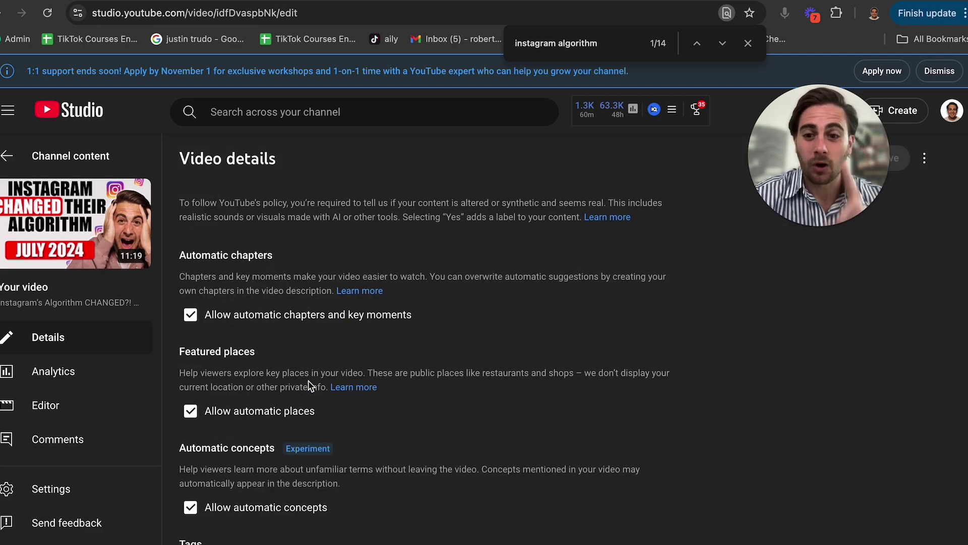
scroll(311, 385, down, 1)
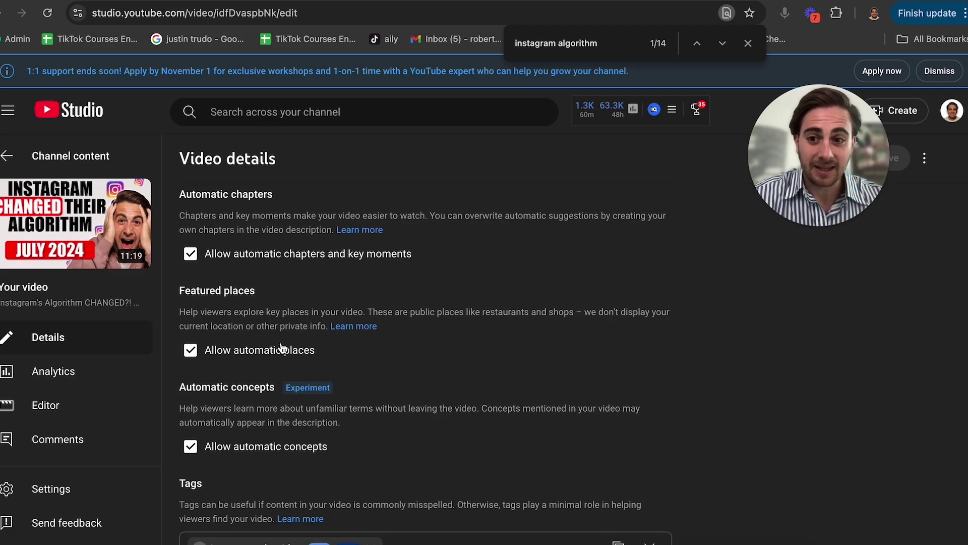
scroll(350, 281, down, 15)
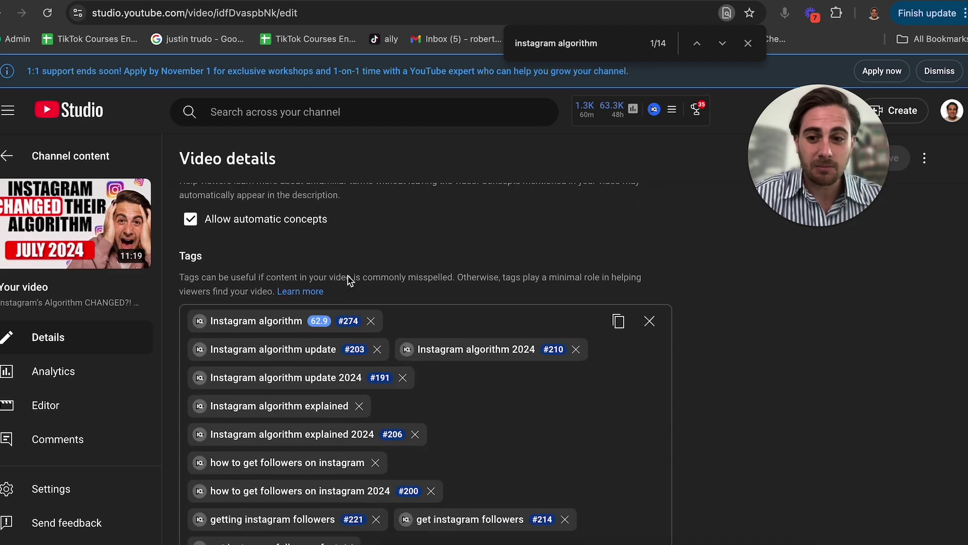
scroll(350, 281, down, 6)
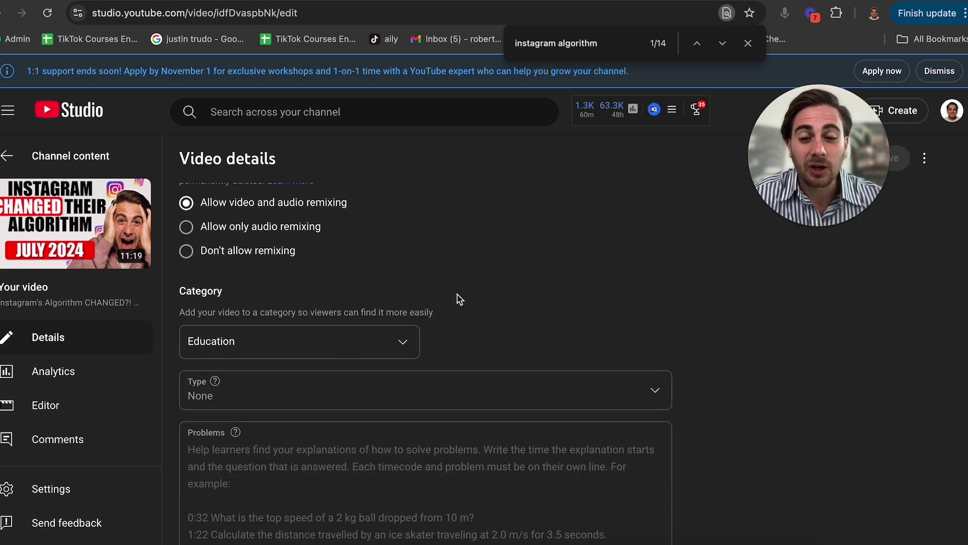
scroll(265, 346, up, 2)
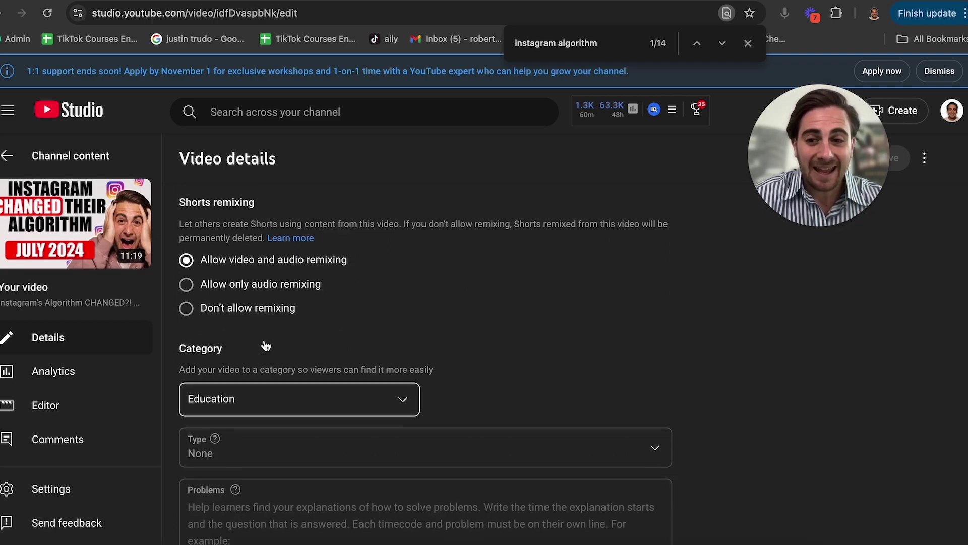